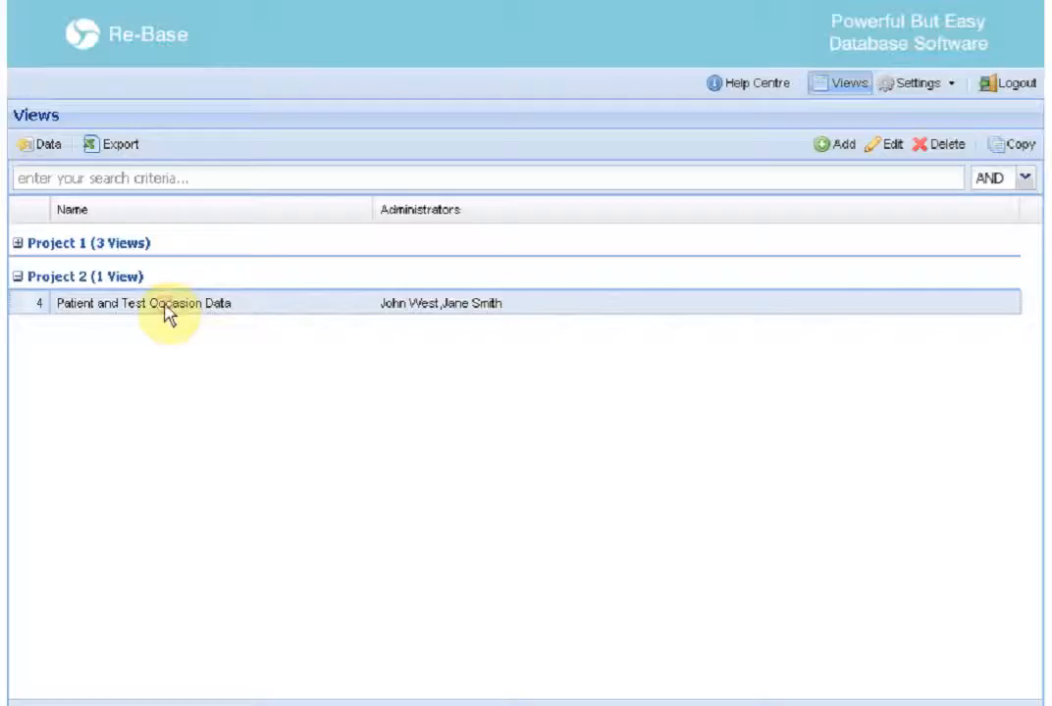
Open the Patient and Test Occasion Data view and inspect a blank Test Occasion Data record form, cancelling it without saving.
{"action": "double_click", "coordinate": [167, 310]}
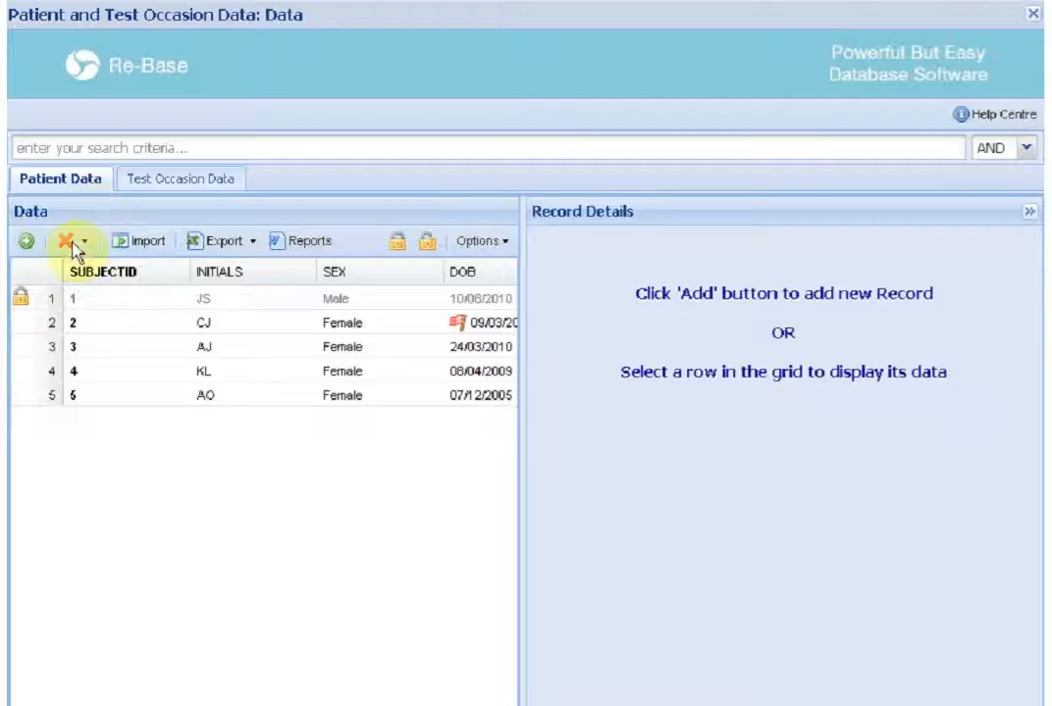
{"action": "left_click", "coordinate": [187, 187]}
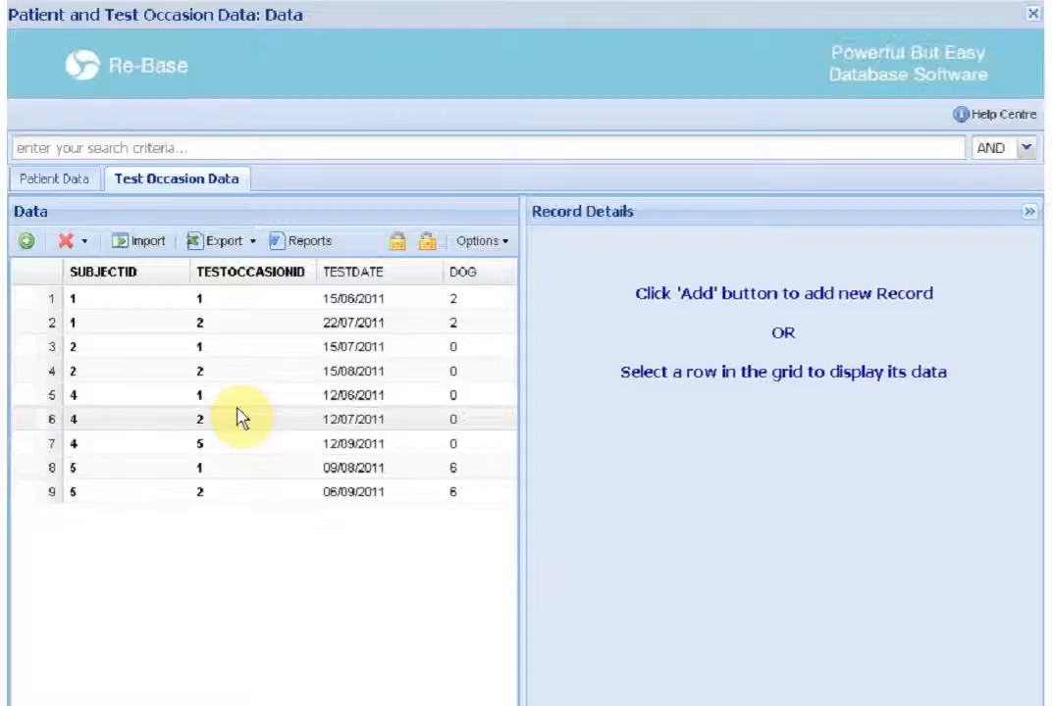
{"action": "left_click", "coordinate": [24, 244]}
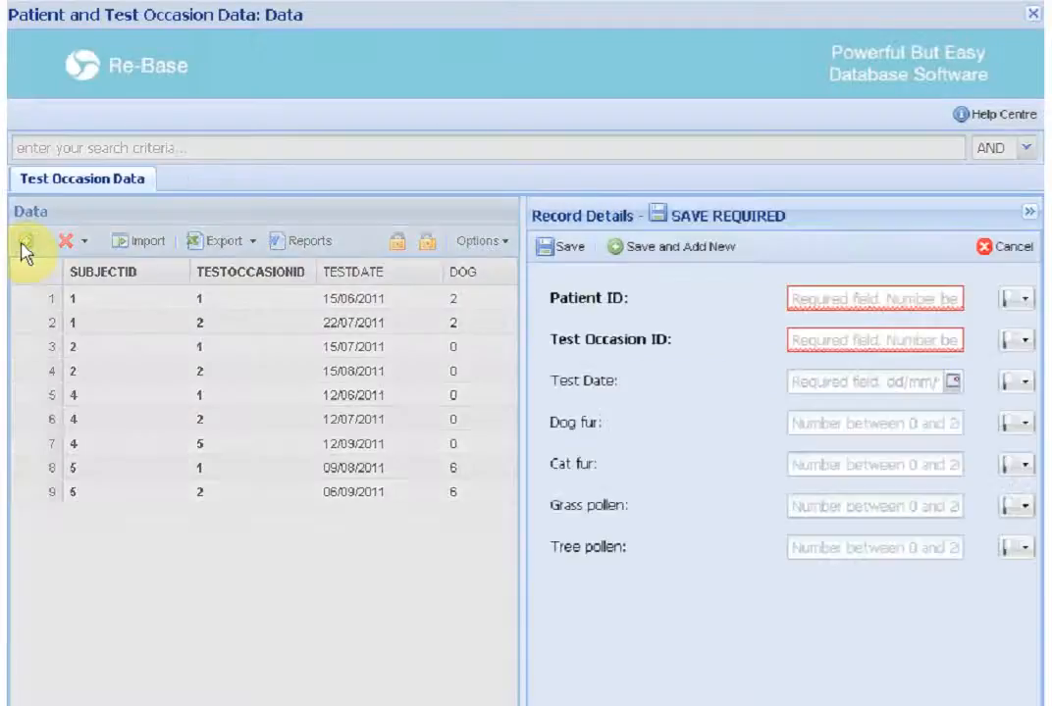
{"action": "left_click", "coordinate": [986, 246]}
Display the details of patient 1's second test occasion, and search the test occasion records for 15/06 before closing the data window.
{"action": "left_click", "coordinate": [227, 328]}
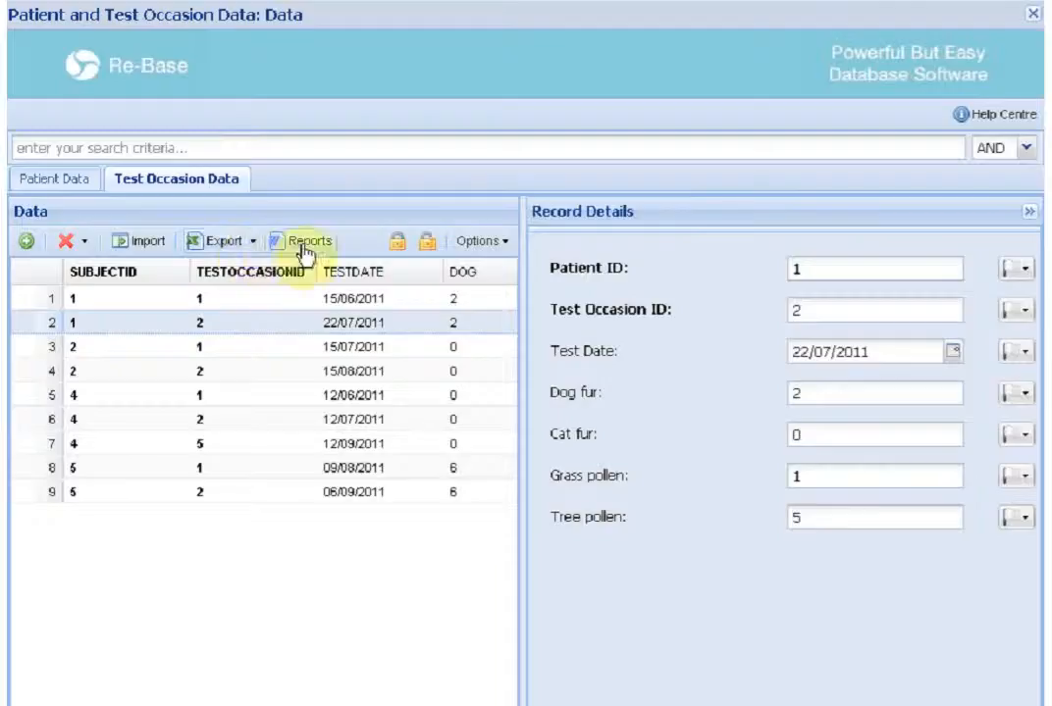
{"action": "left_click", "coordinate": [224, 148]}
{"action": "type", "text": "1"}
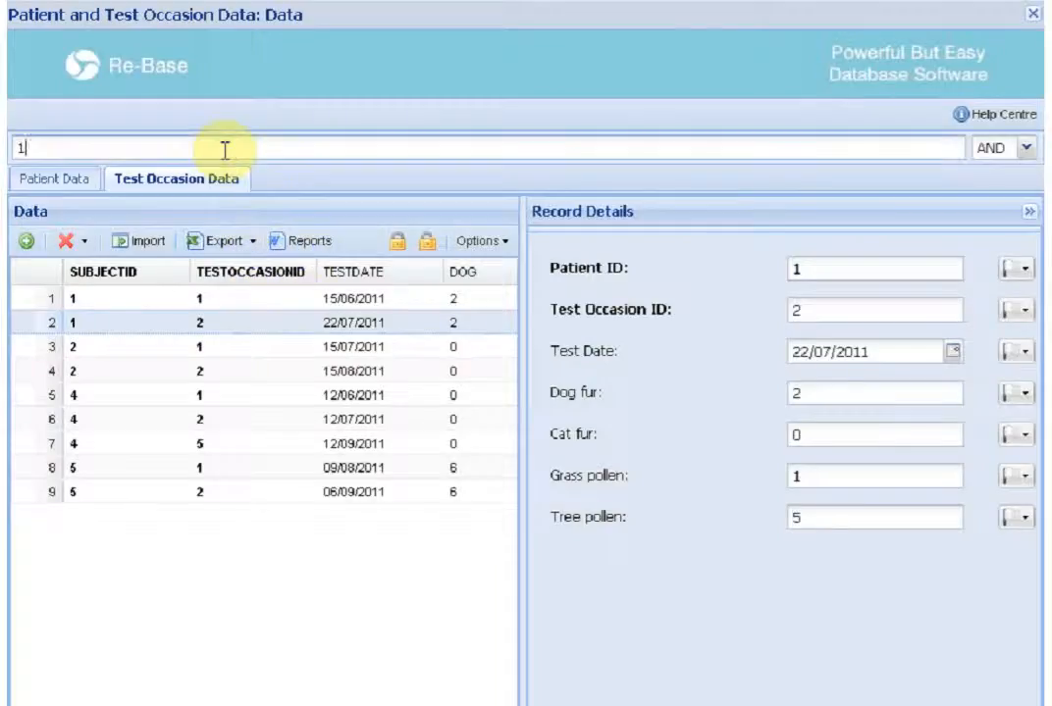
{"action": "type", "text": "5/06"}
{"action": "key", "text": "Return"}
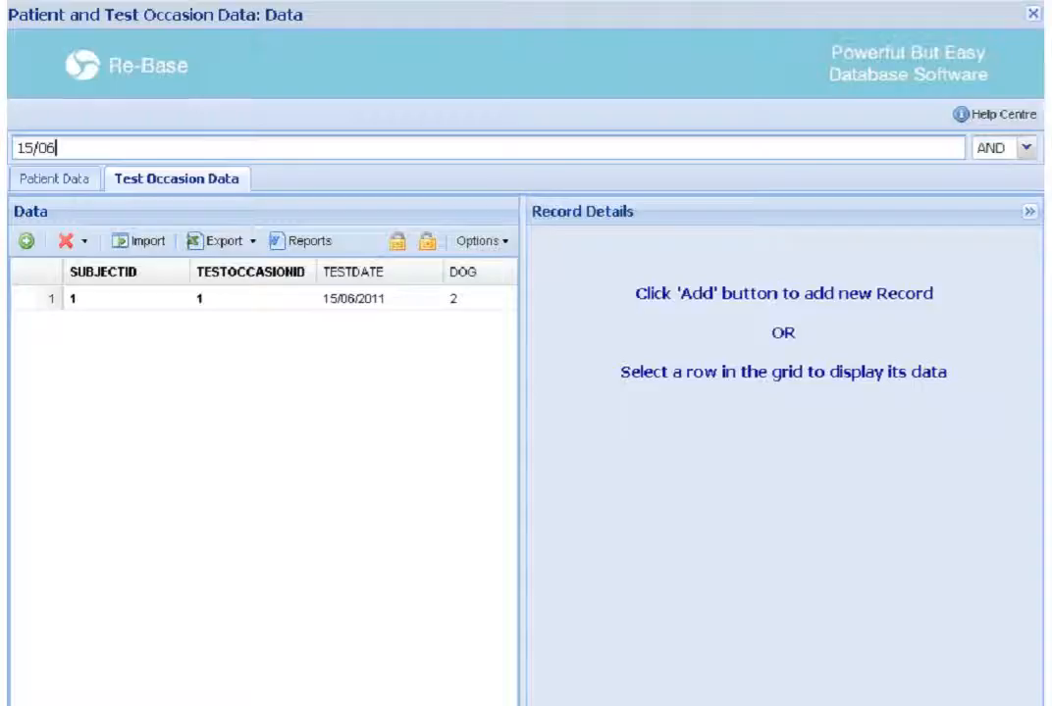
{"action": "left_click", "coordinate": [1032, 13]}
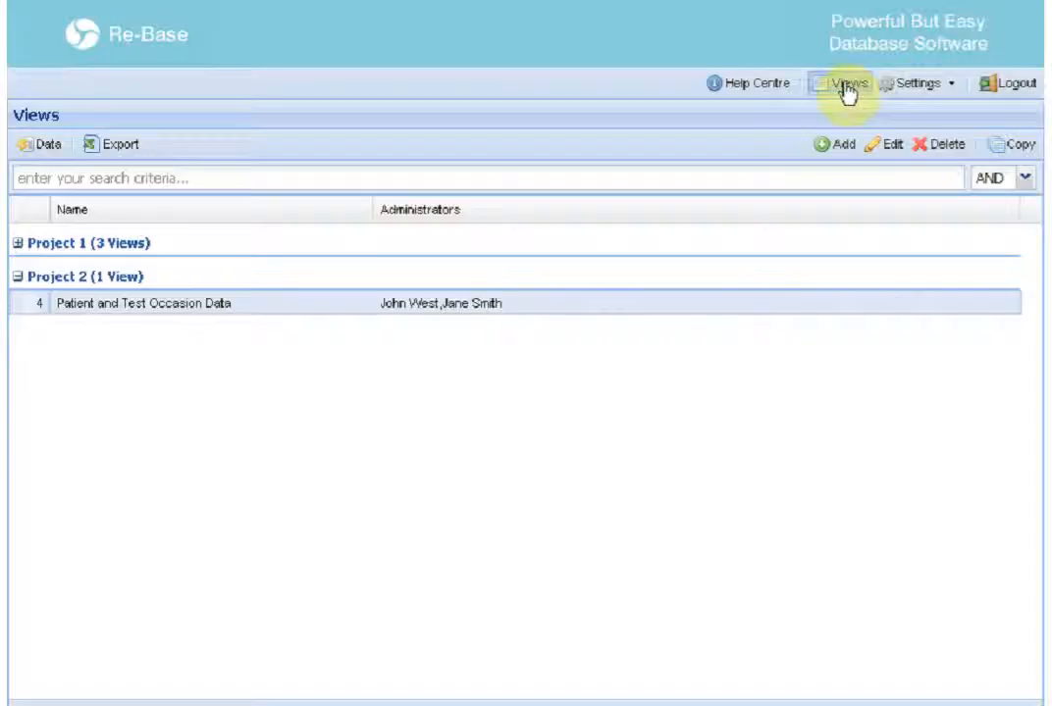
Go to the Questions settings and expand the Patient Questions and Test Occasion Questions folders.
{"action": "left_click", "coordinate": [905, 87]}
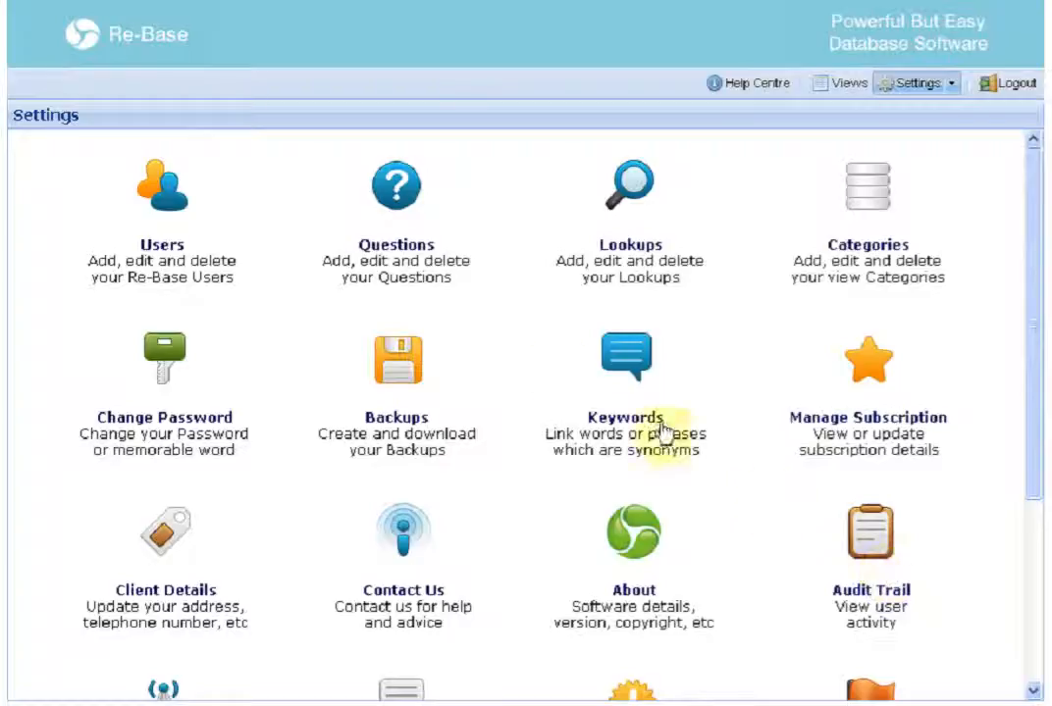
{"action": "left_click", "coordinate": [399, 202]}
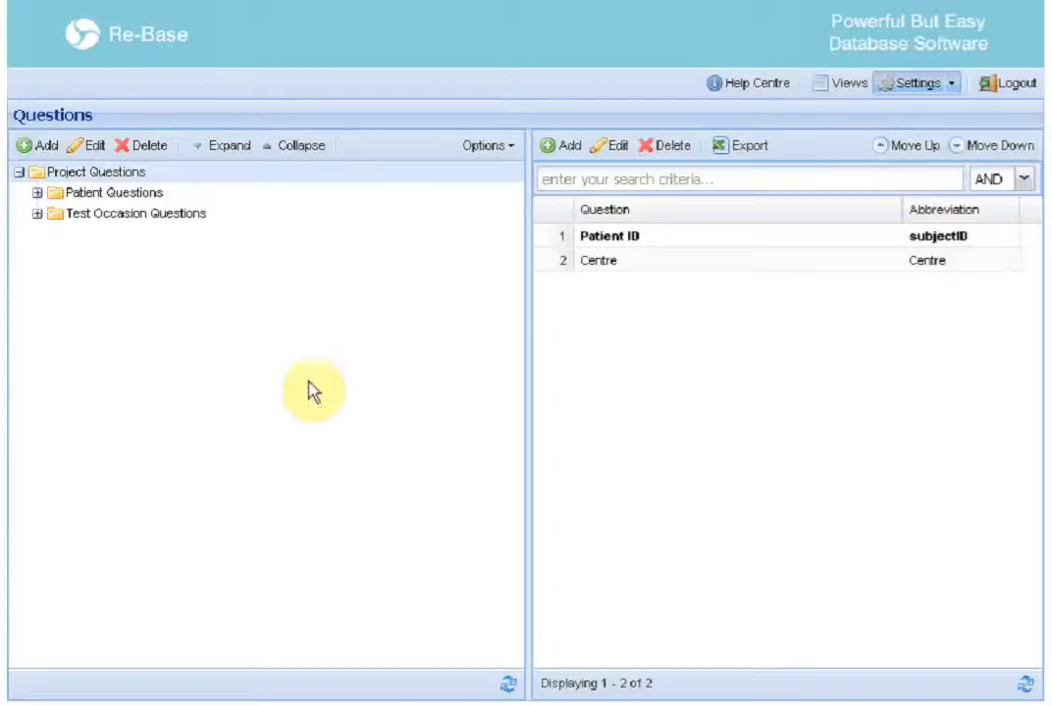
{"action": "left_click", "coordinate": [143, 194]}
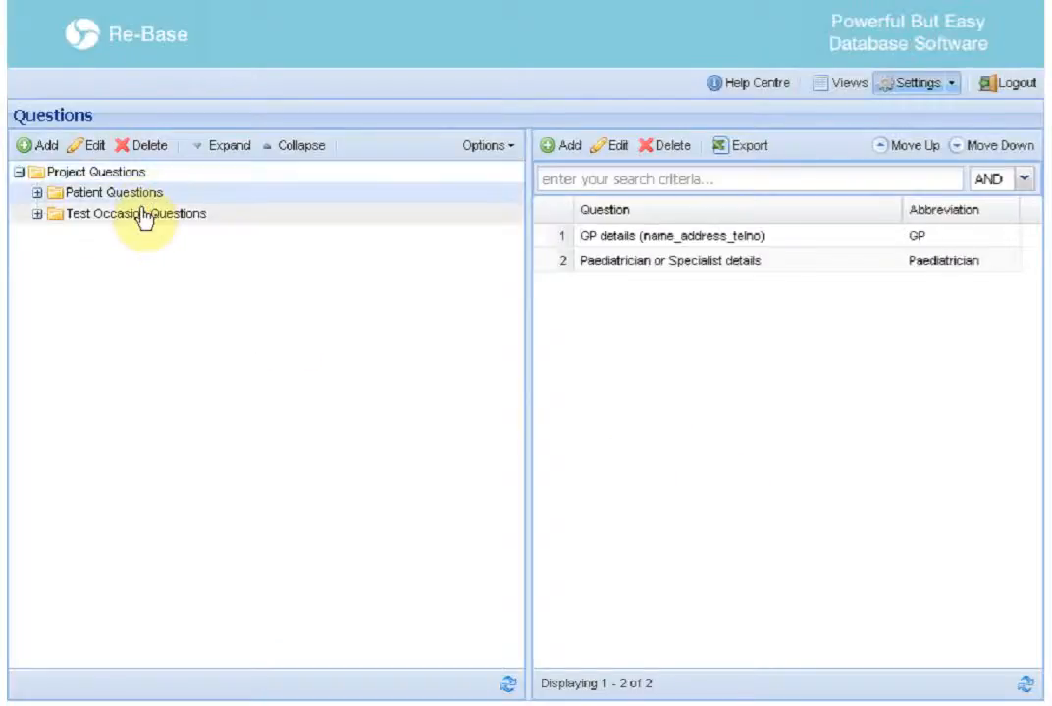
{"action": "left_click", "coordinate": [142, 216]}
{"action": "left_click", "coordinate": [143, 178]}
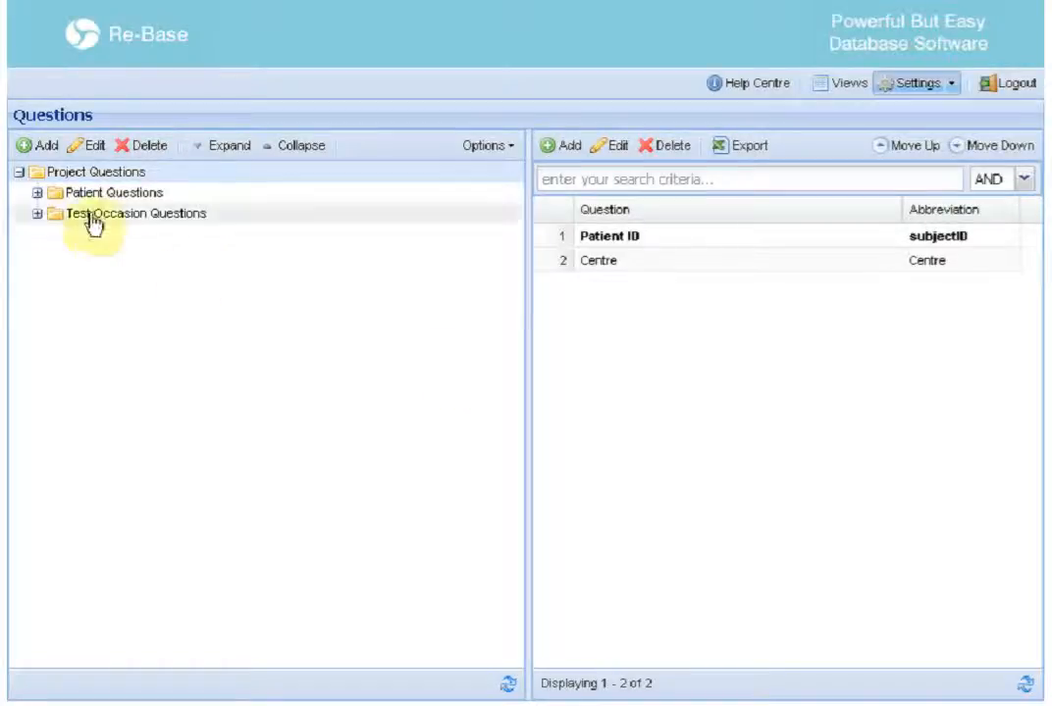
{"action": "left_click", "coordinate": [37, 193]}
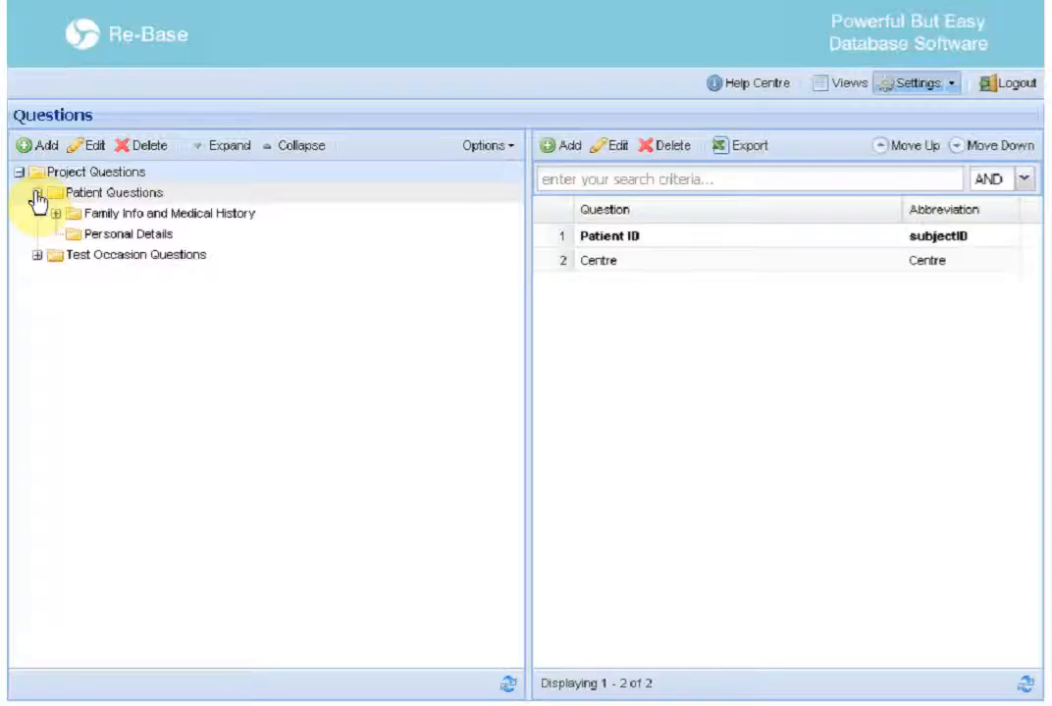
{"action": "left_click", "coordinate": [38, 257]}
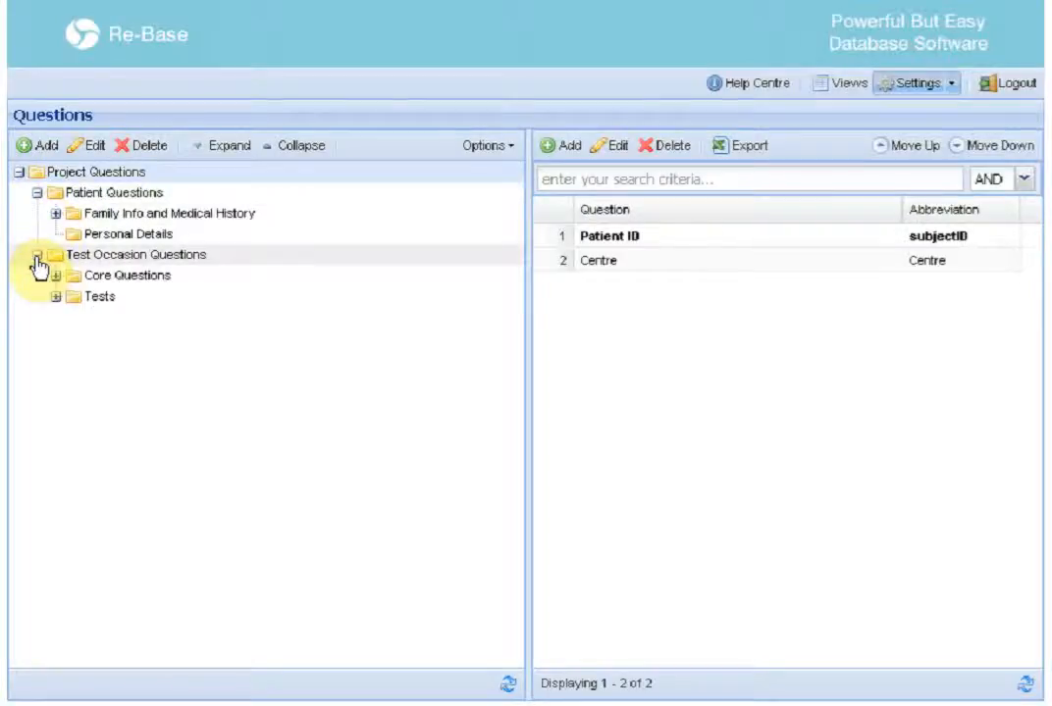
Examine which questions are stored in the Project Questions, Personal Details and Test Occasion Questions folders.
{"action": "left_click", "coordinate": [654, 237]}
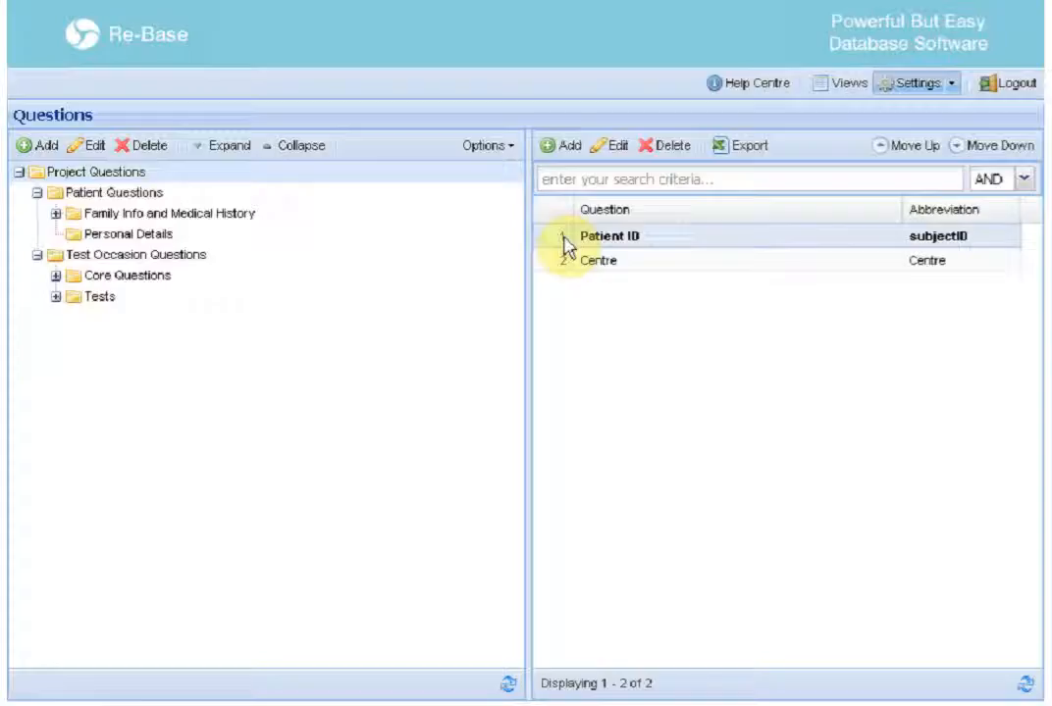
{"action": "left_click", "coordinate": [211, 237]}
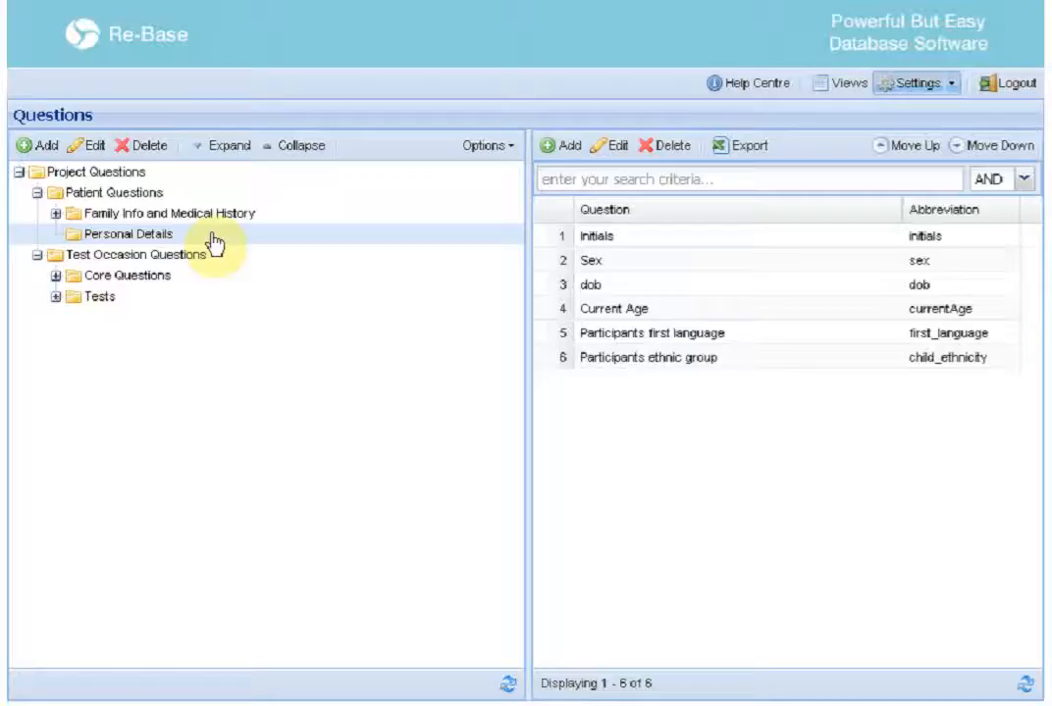
{"action": "left_click", "coordinate": [142, 177]}
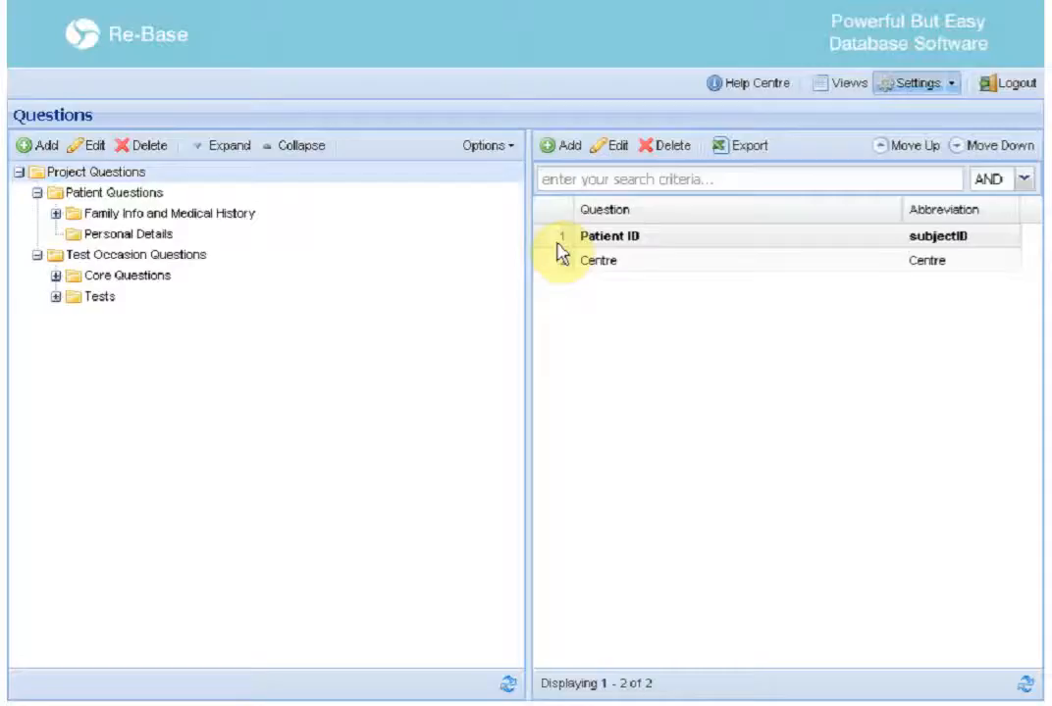
{"action": "left_click", "coordinate": [189, 257]}
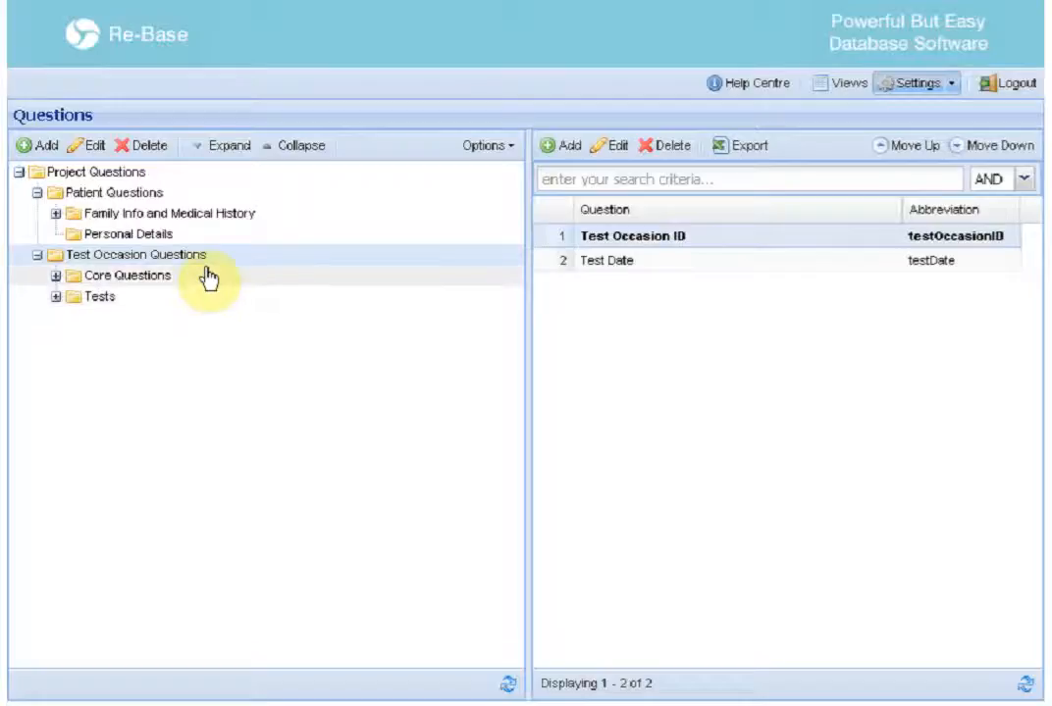
{"action": "left_click", "coordinate": [96, 175]}
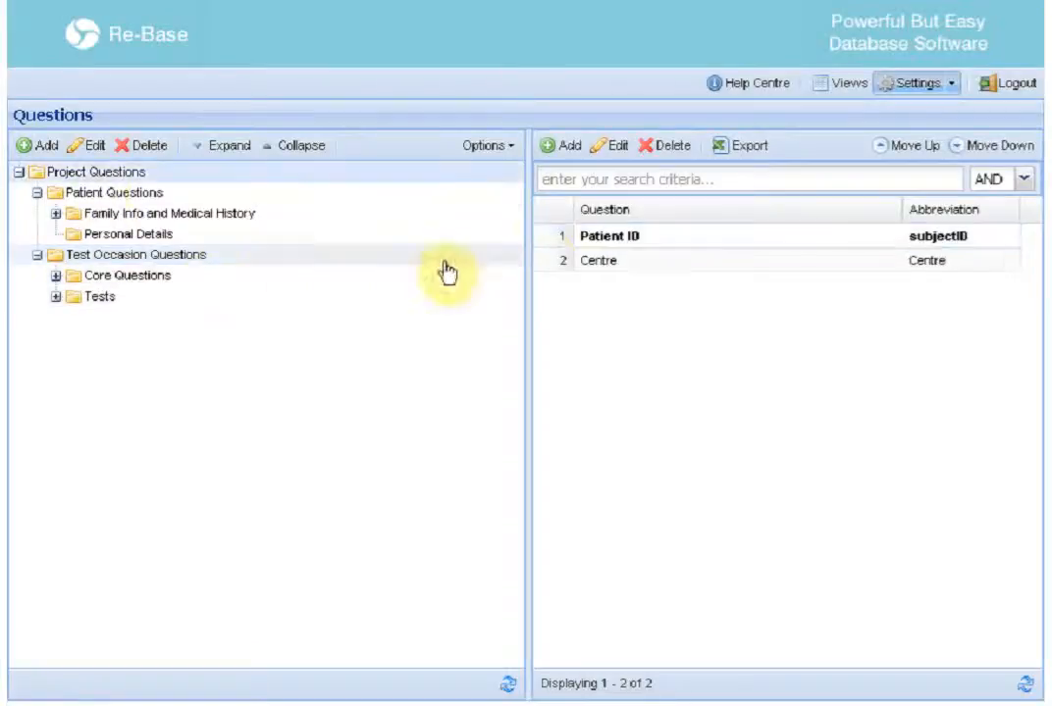
{"action": "left_click", "coordinate": [235, 256]}
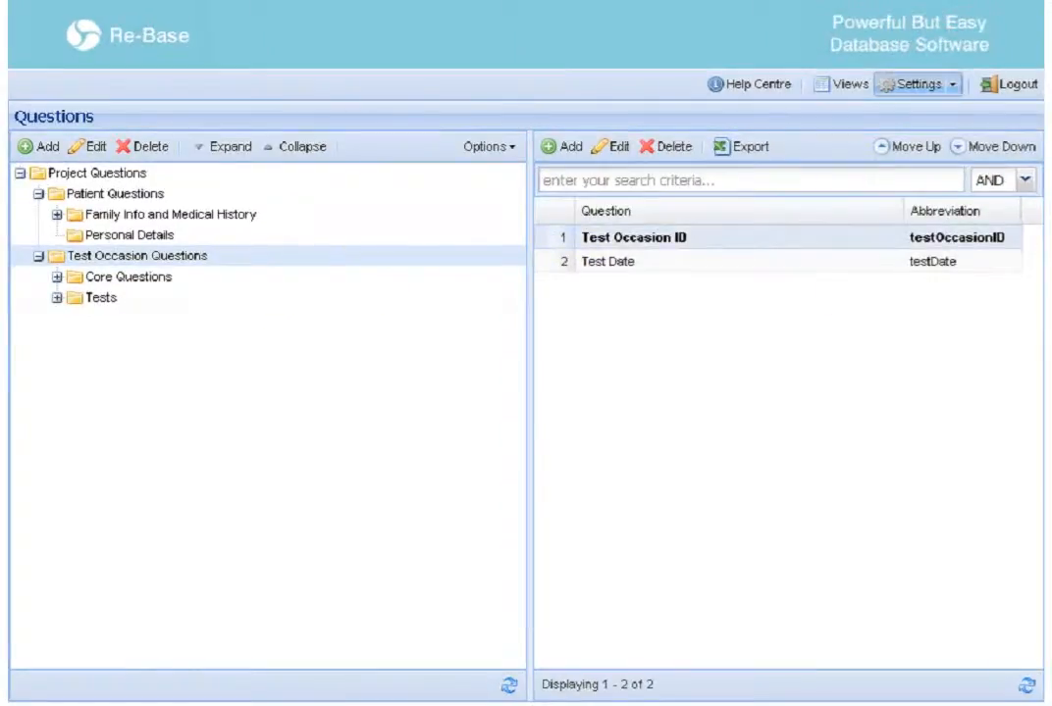
Review the Test Occasion ID question's general settings, available data types and validation limits, and close it without saving.
{"action": "double_click", "coordinate": [735, 237]}
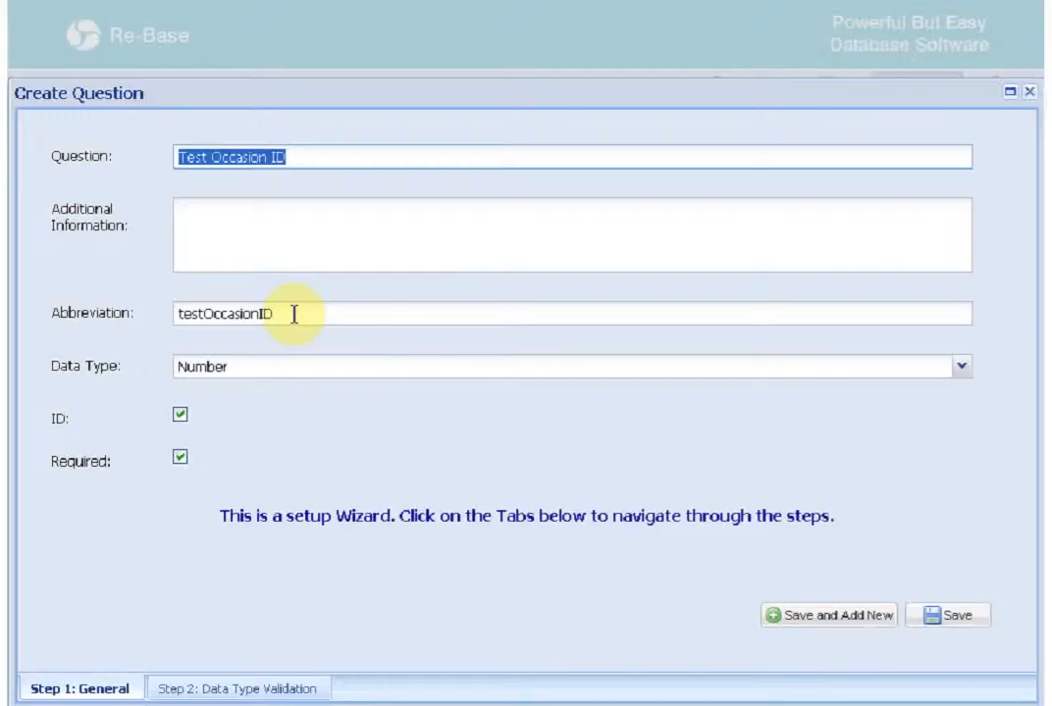
{"action": "left_click", "coordinate": [961, 367]}
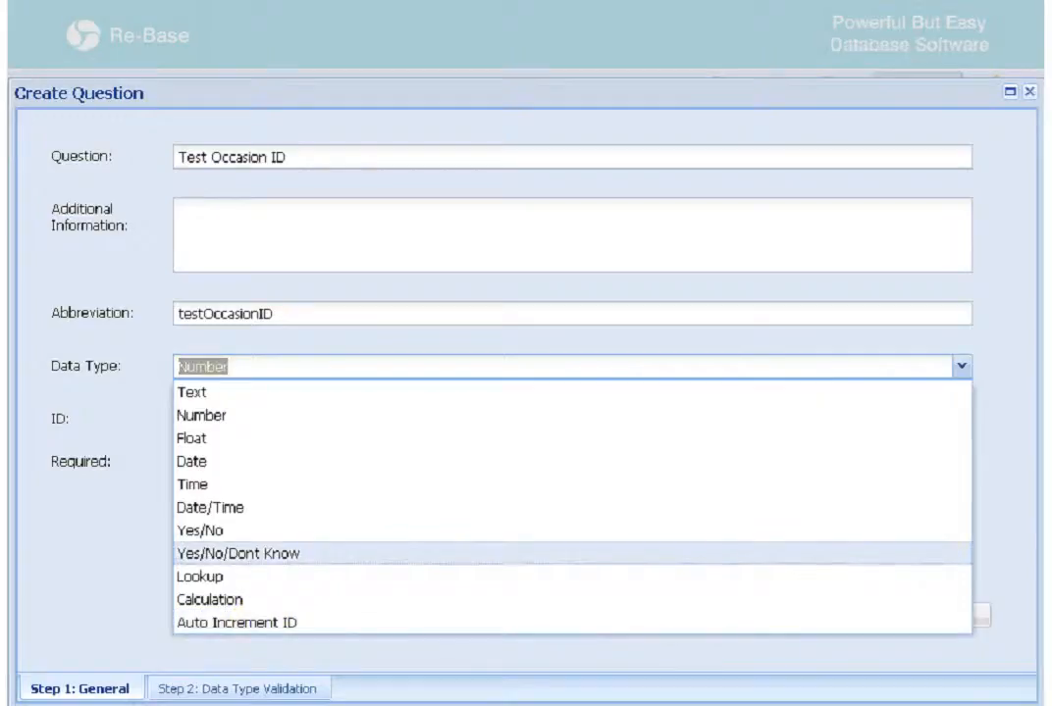
{"action": "left_click", "coordinate": [1014, 554]}
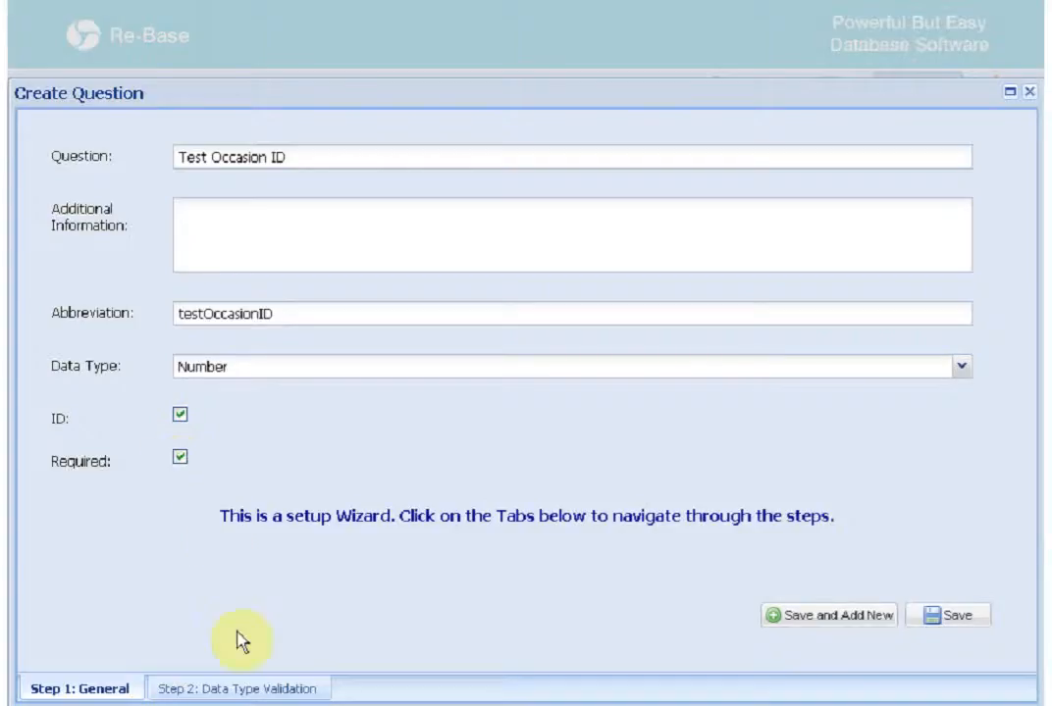
{"action": "left_click", "coordinate": [240, 692]}
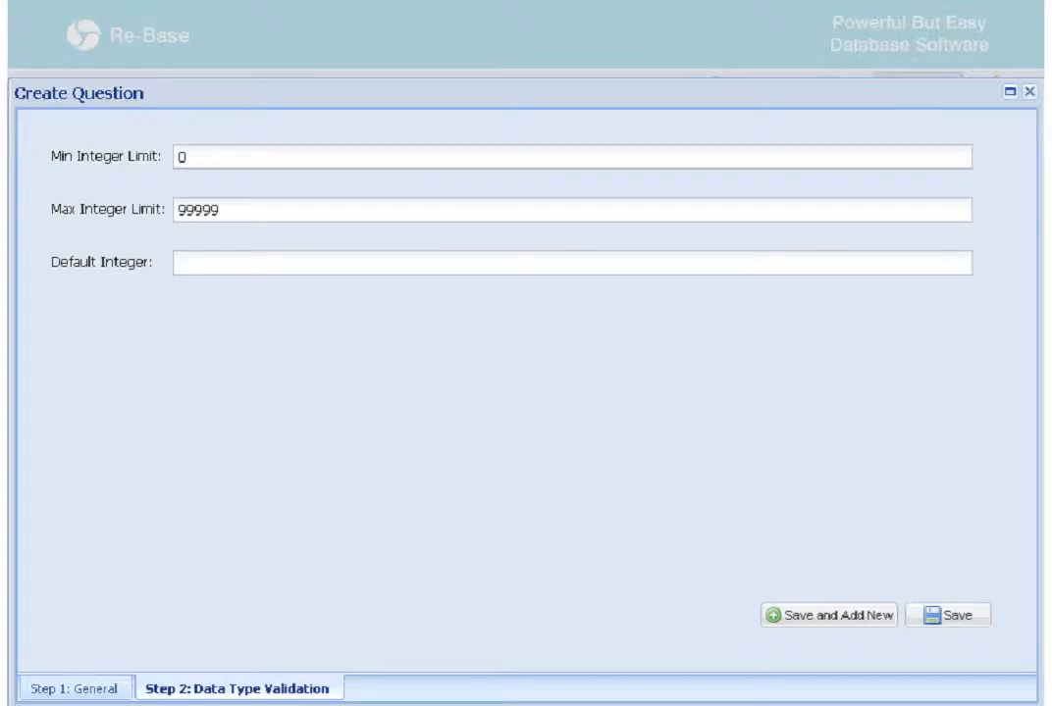
{"action": "left_click", "coordinate": [1028, 92]}
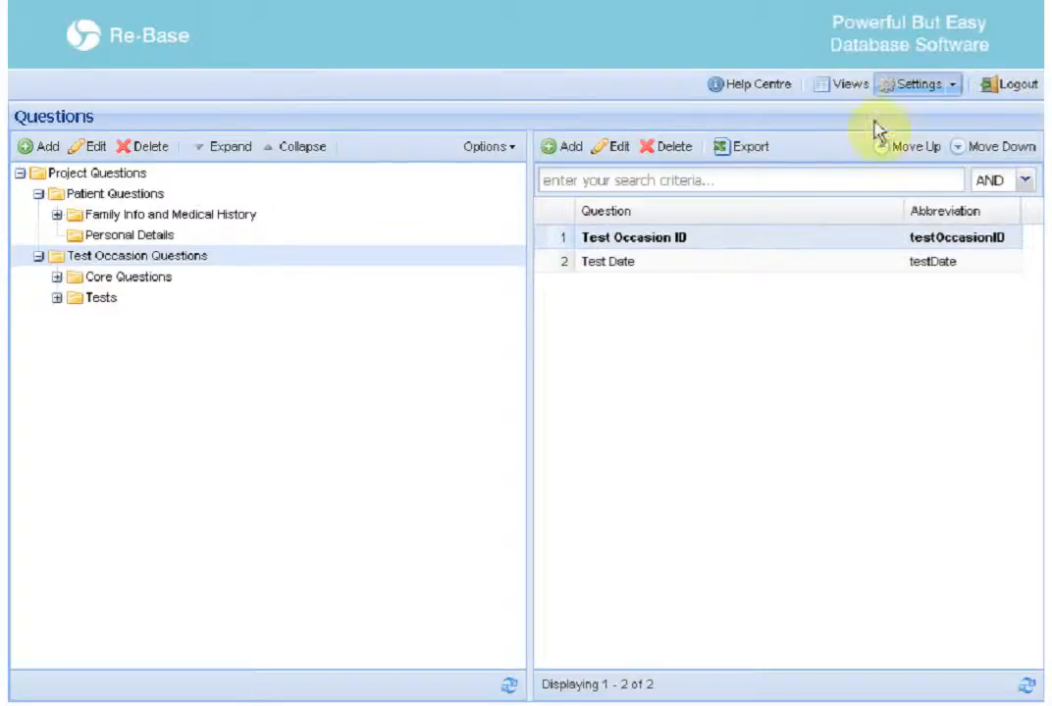
Edit the Patient and Test Occasion Data view, moving the Current Age question directly below Sex in the Patient Data tab's order.
{"action": "left_click", "coordinate": [846, 84]}
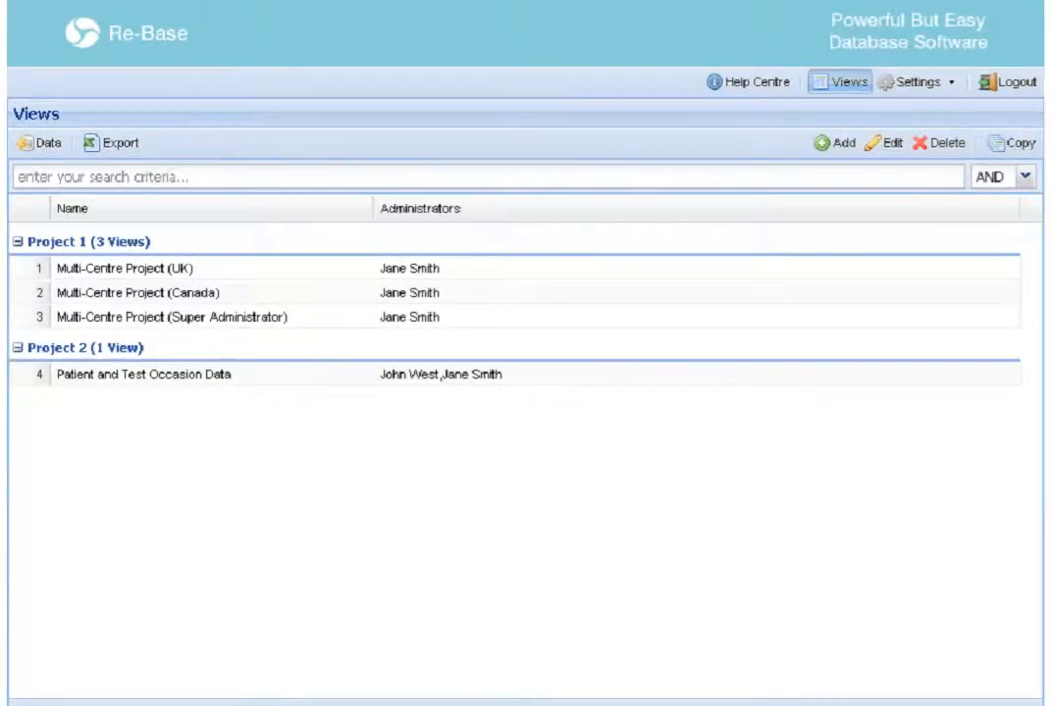
{"action": "left_click", "coordinate": [228, 376]}
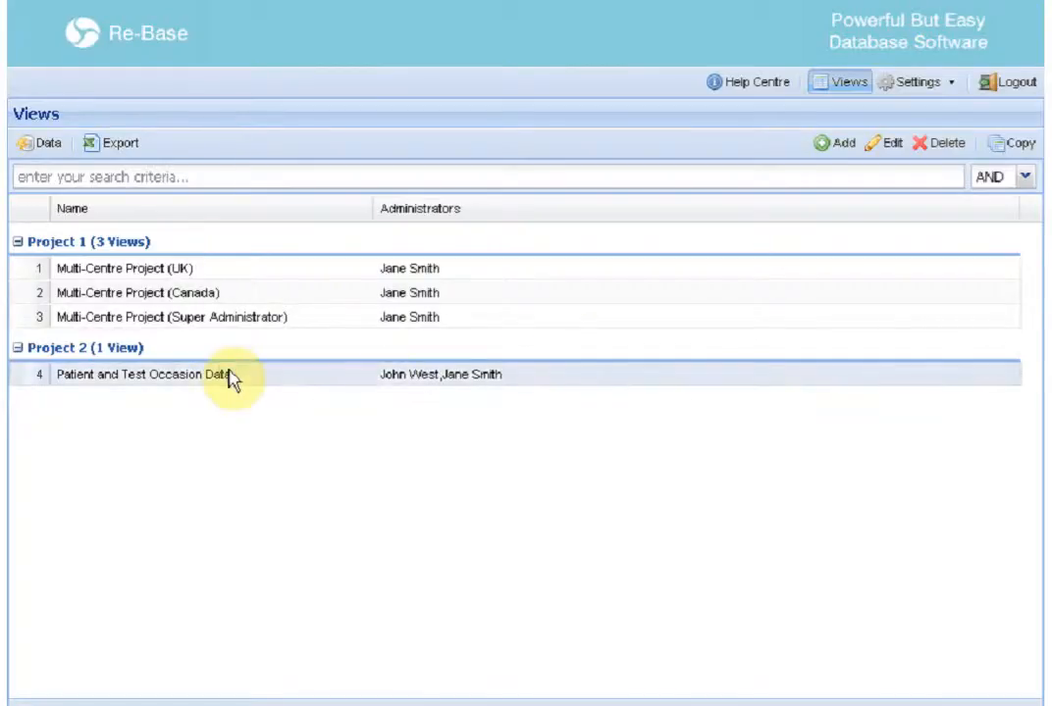
{"action": "left_click", "coordinate": [871, 143]}
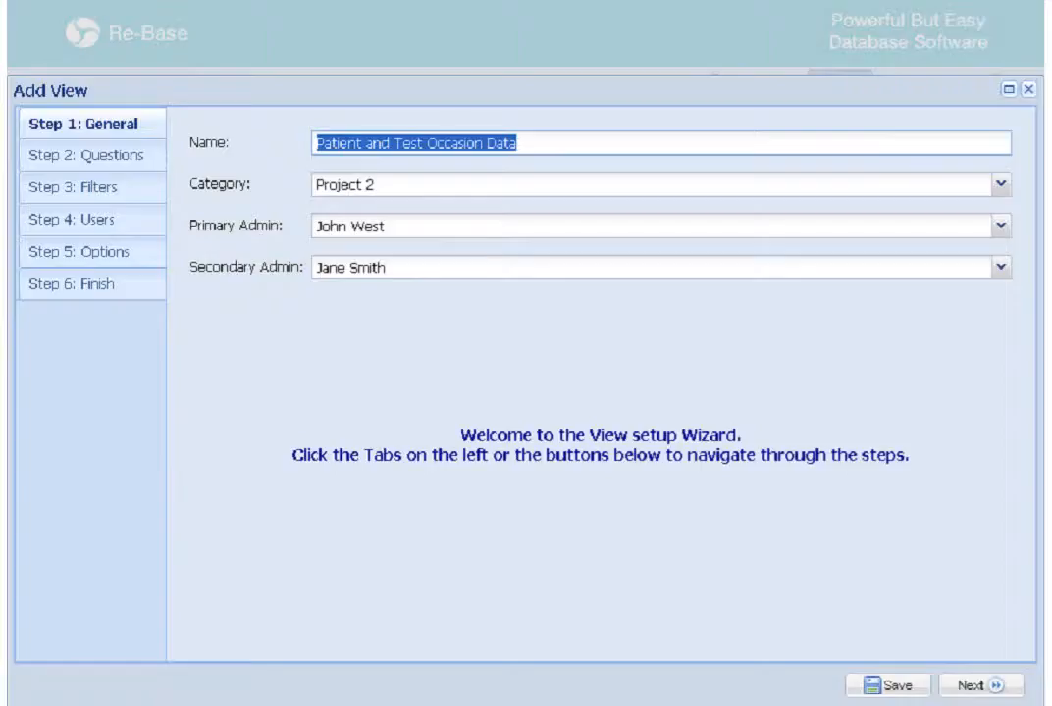
{"action": "left_click", "coordinate": [517, 143]}
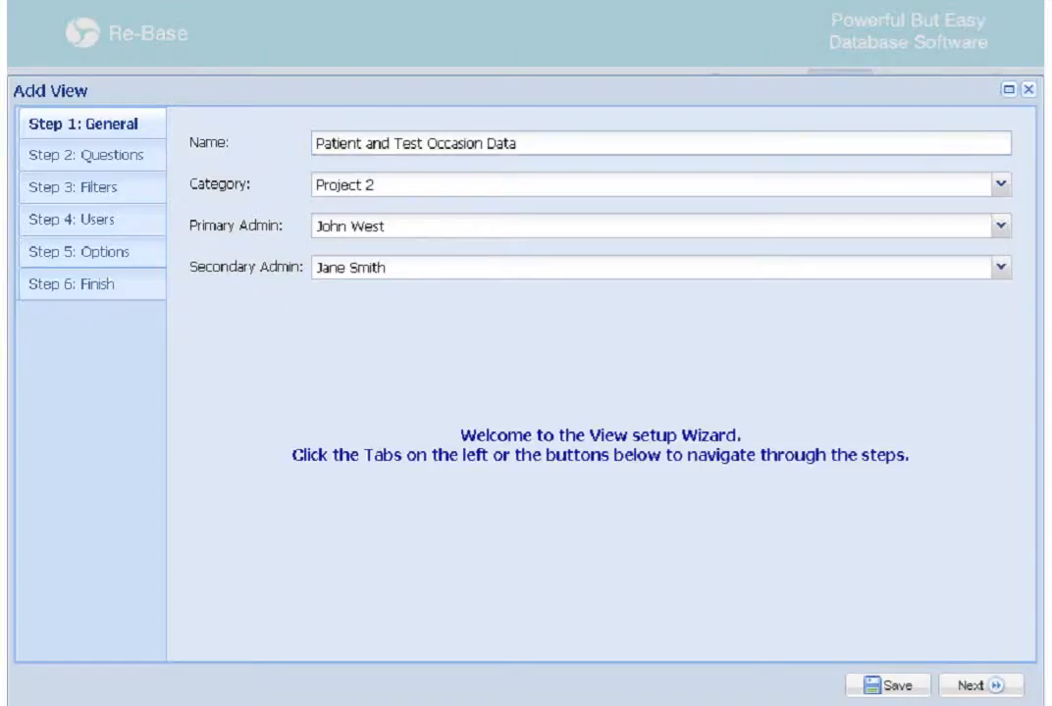
{"action": "left_click", "coordinate": [116, 159]}
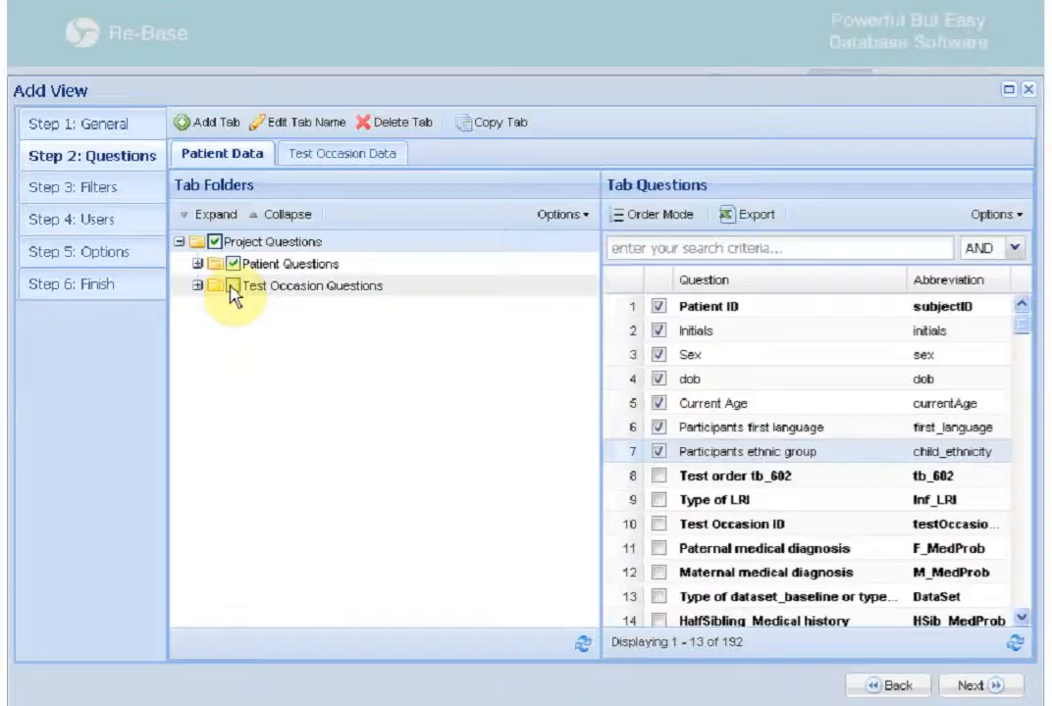
{"action": "left_click", "coordinate": [673, 218]}
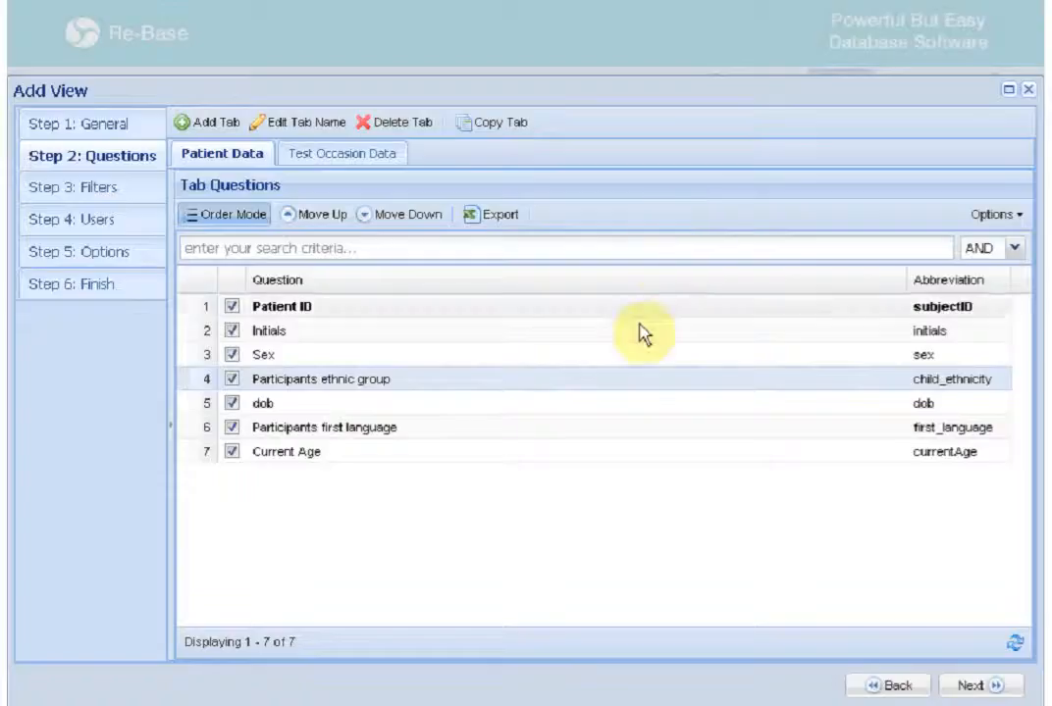
{"action": "left_click_drag", "start_coordinate": [579, 453], "coordinate": [603, 404]}
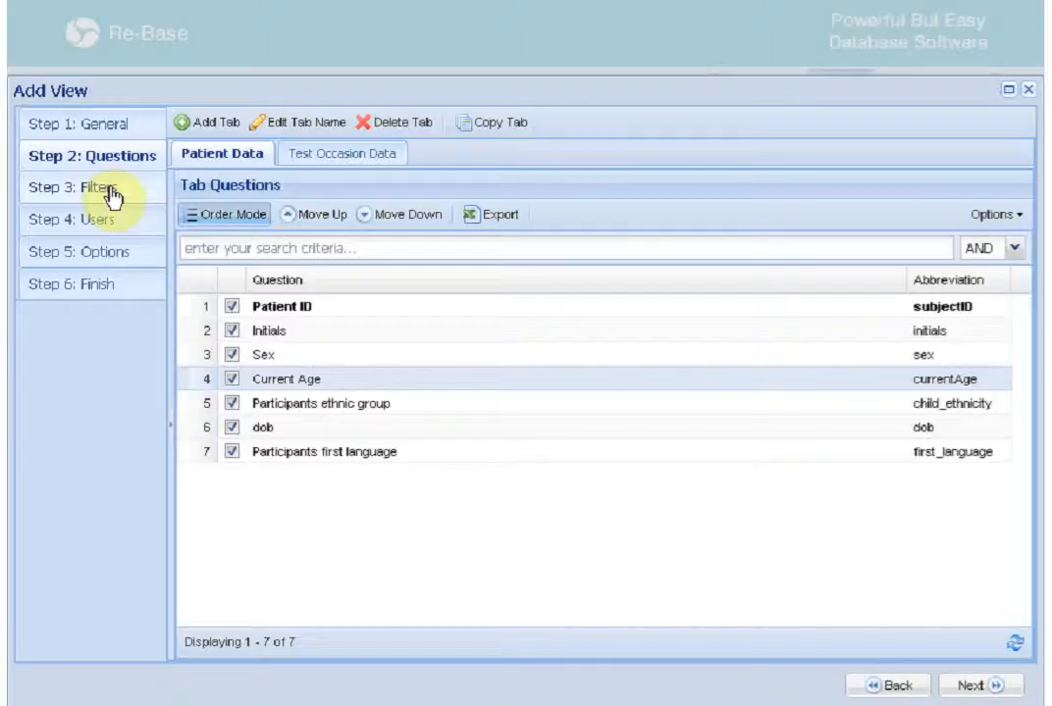
Add the second available staff user to the view with full access, and continue past the additional options to the final setup step.
{"action": "left_click", "coordinate": [106, 221]}
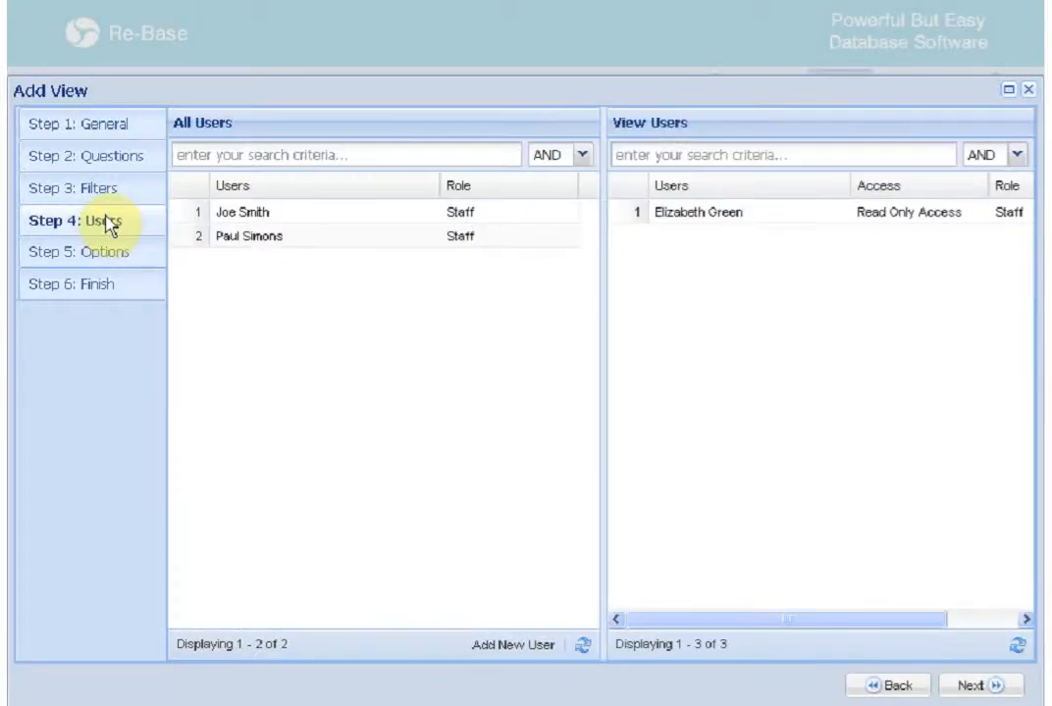
{"action": "left_click_drag", "start_coordinate": [266, 235], "coordinate": [790, 257]}
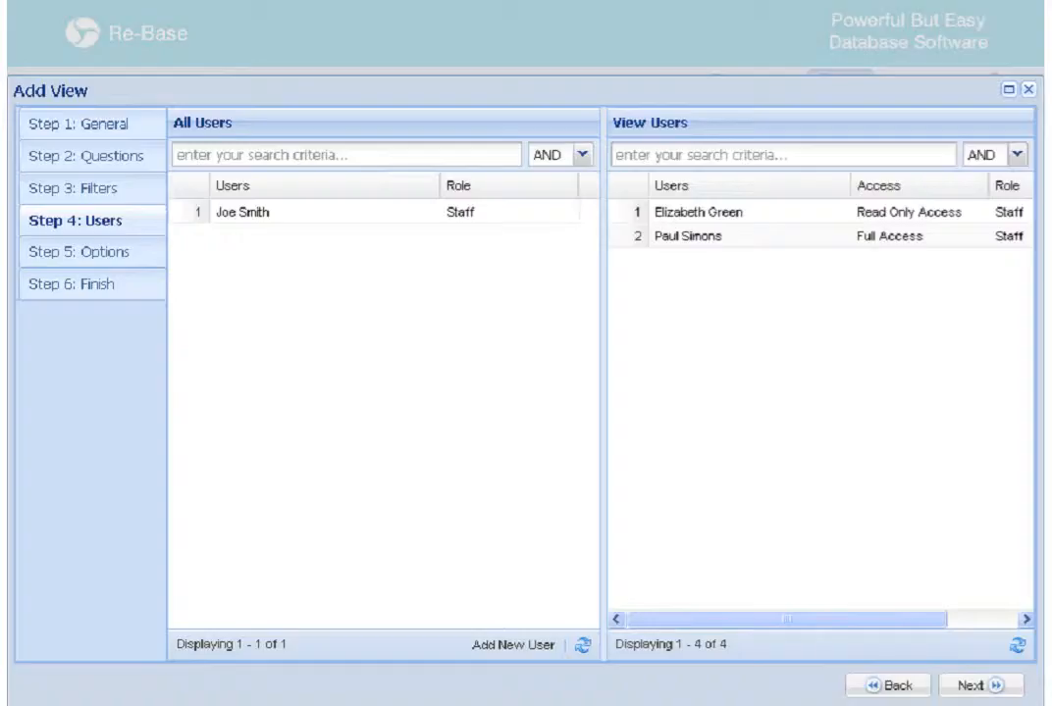
{"action": "left_click", "coordinate": [110, 252]}
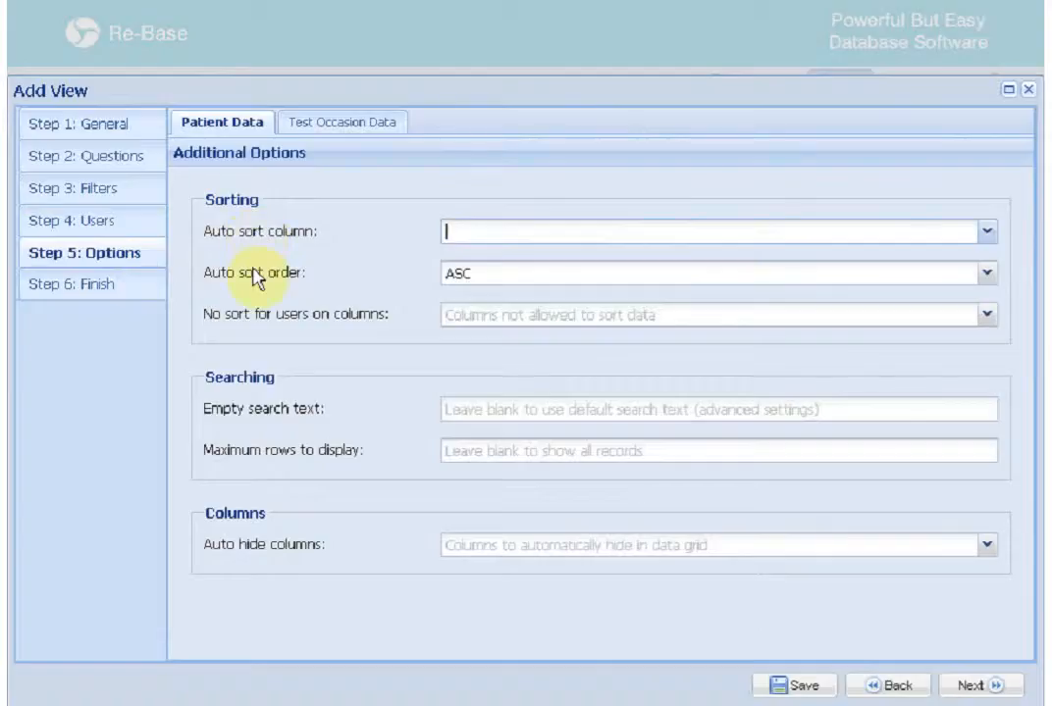
{"action": "left_click", "coordinate": [141, 291]}
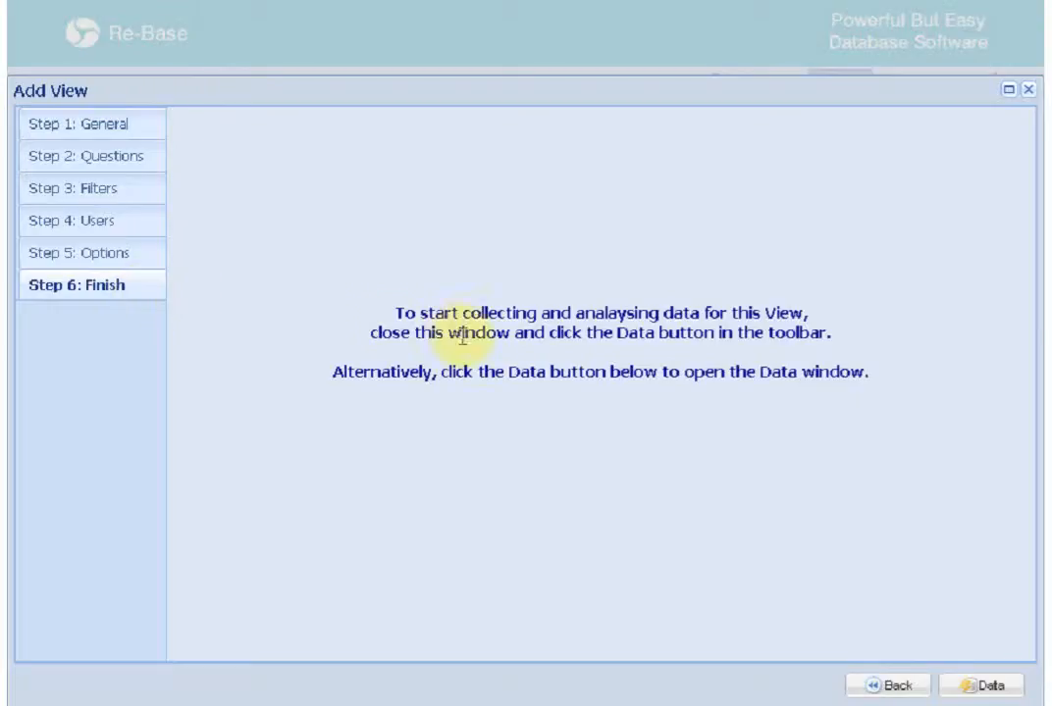
View the Patient and Test Occasion Data records from the final setup step, and return to the list of views.
{"action": "left_click", "coordinate": [981, 687]}
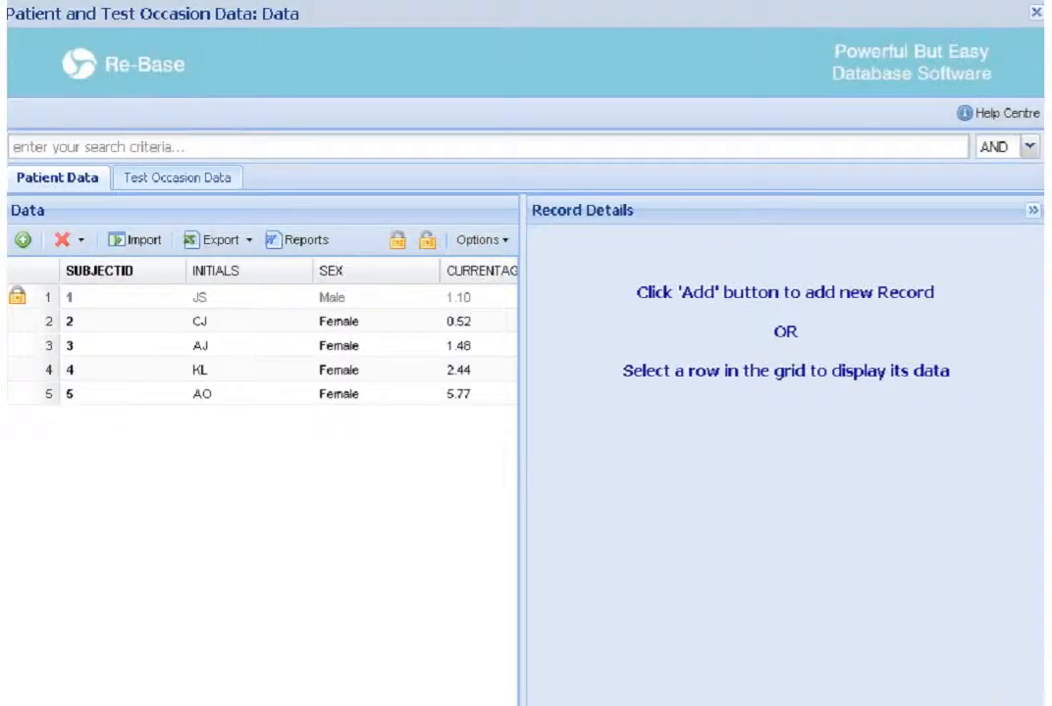
{"action": "left_click", "coordinate": [1035, 12]}
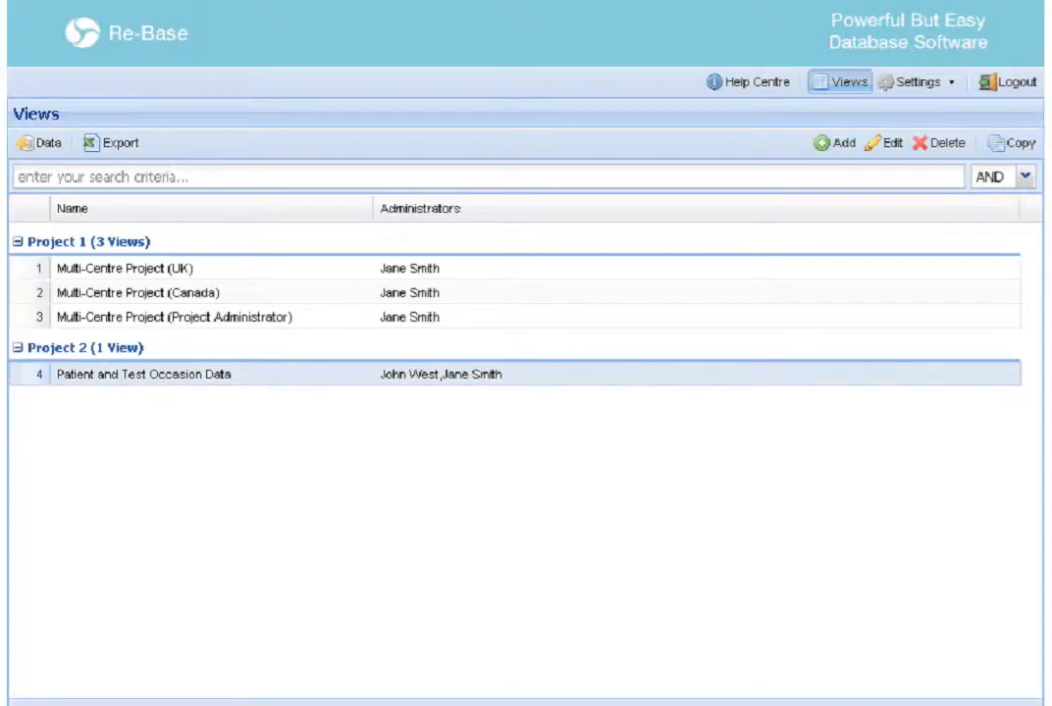
Review the Multi-Centre Project (UK) view's general settings, included questions and Patient Data filter, and close its setup.
{"action": "left_click", "coordinate": [279, 274]}
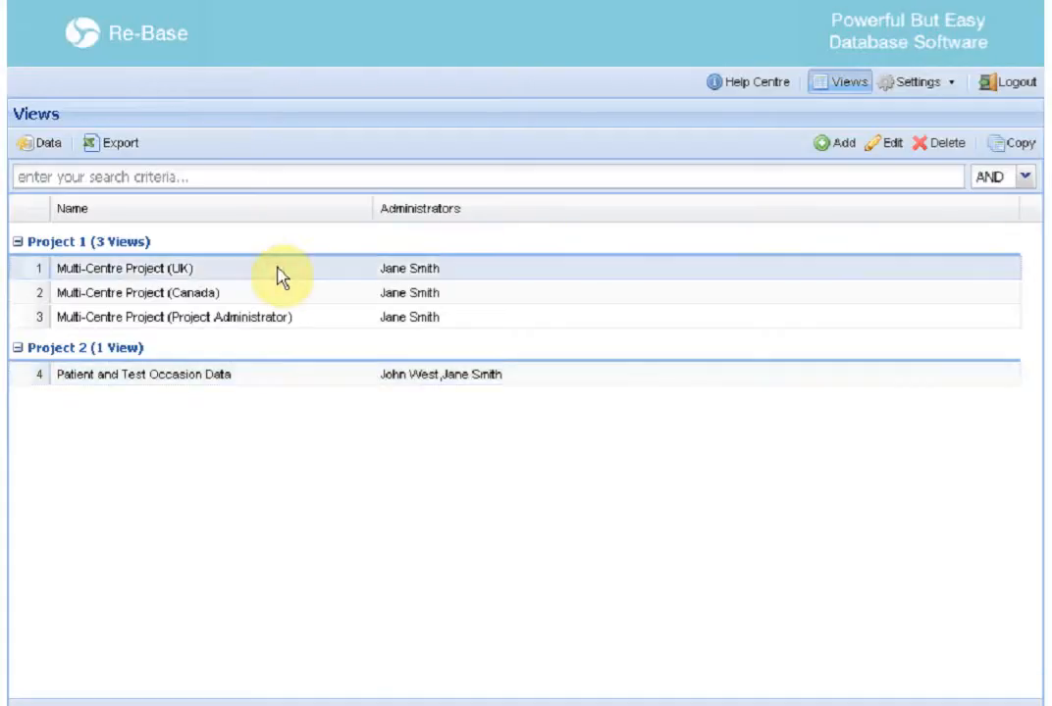
{"action": "left_click", "coordinate": [277, 293]}
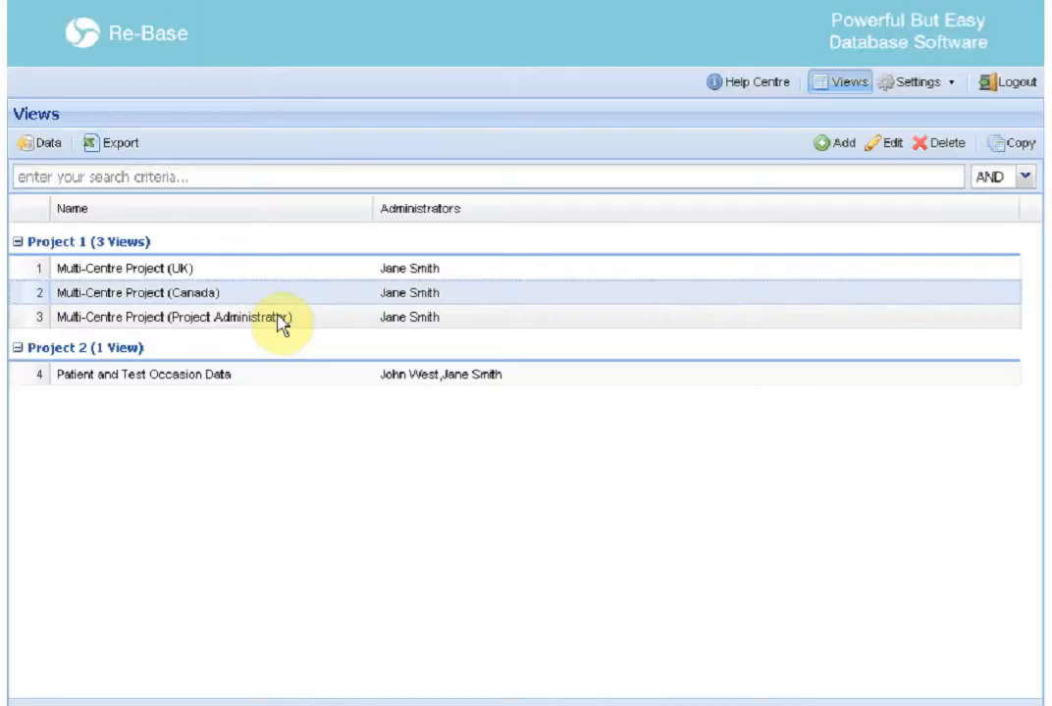
{"action": "left_click", "coordinate": [280, 314]}
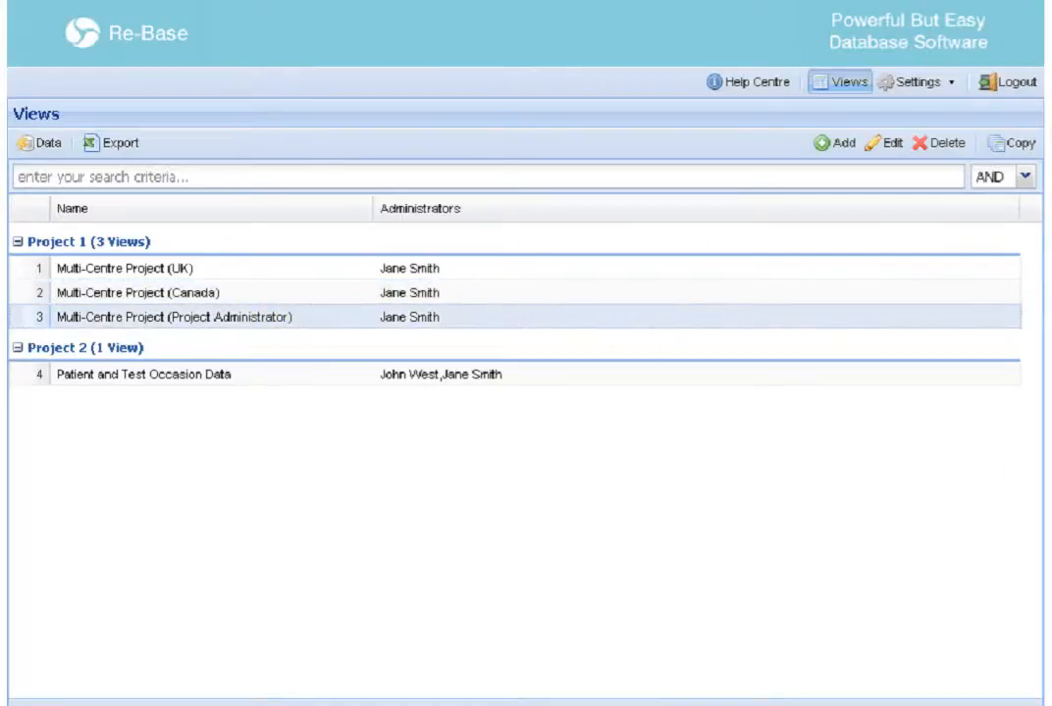
{"action": "left_click", "coordinate": [446, 268]}
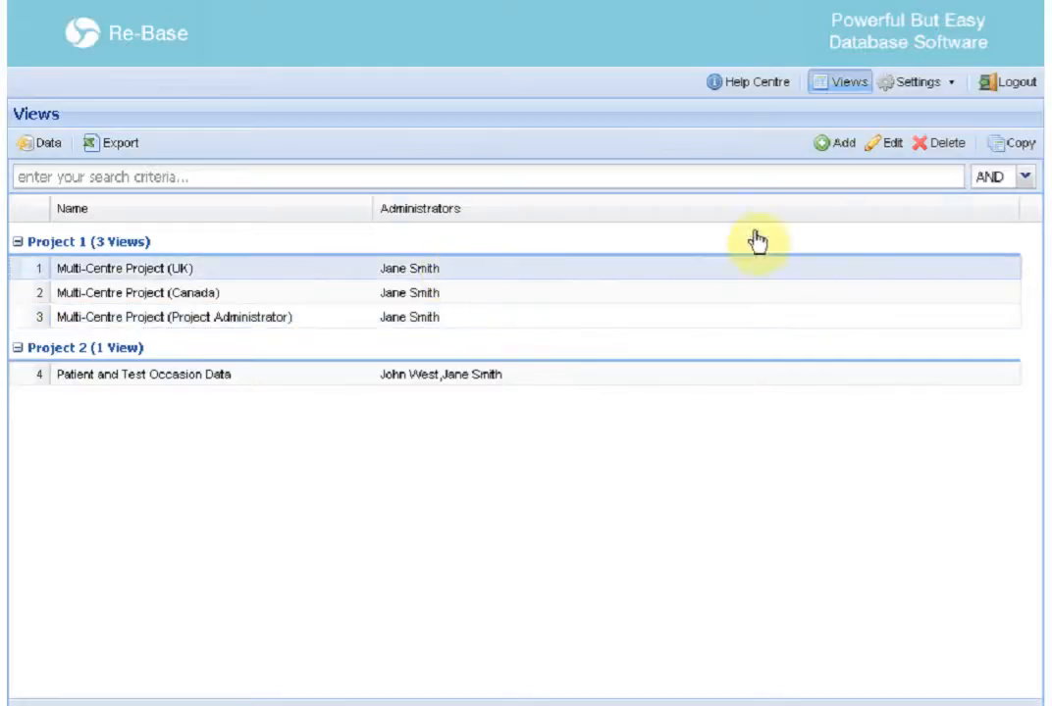
{"action": "left_click", "coordinate": [889, 145]}
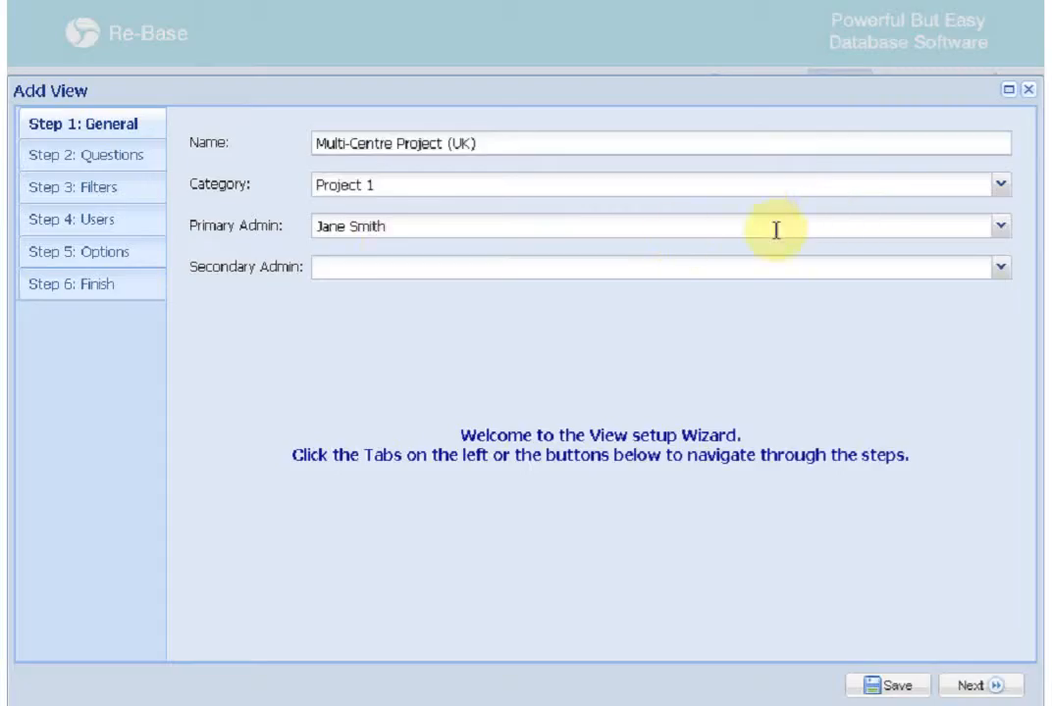
{"action": "left_click", "coordinate": [136, 155]}
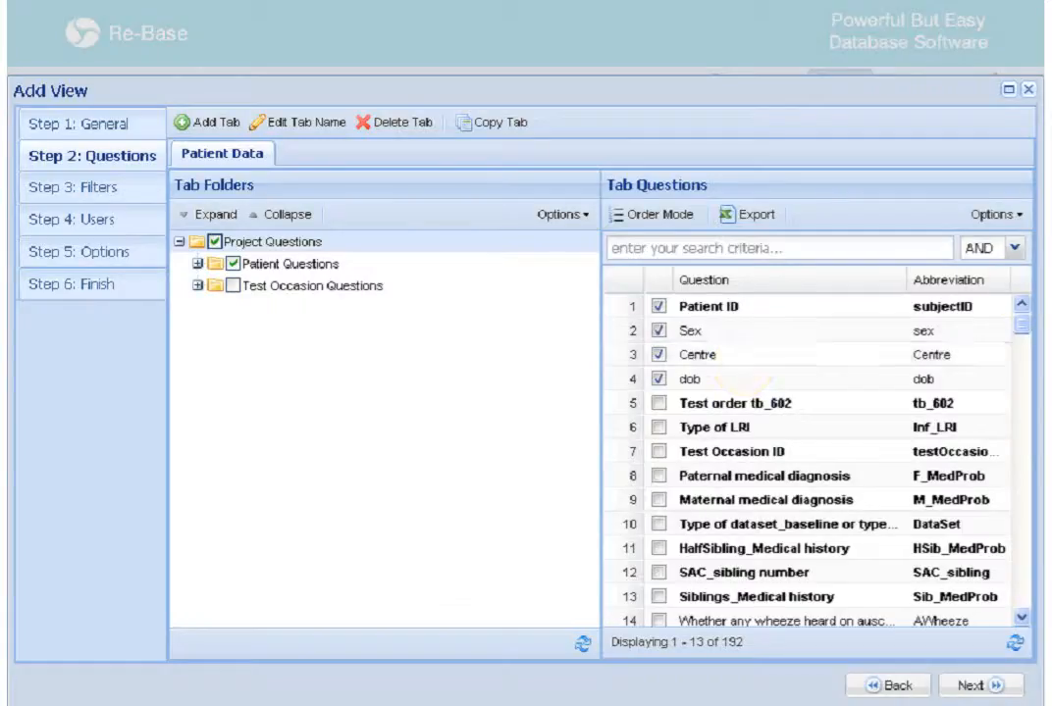
{"action": "left_click", "coordinate": [121, 188]}
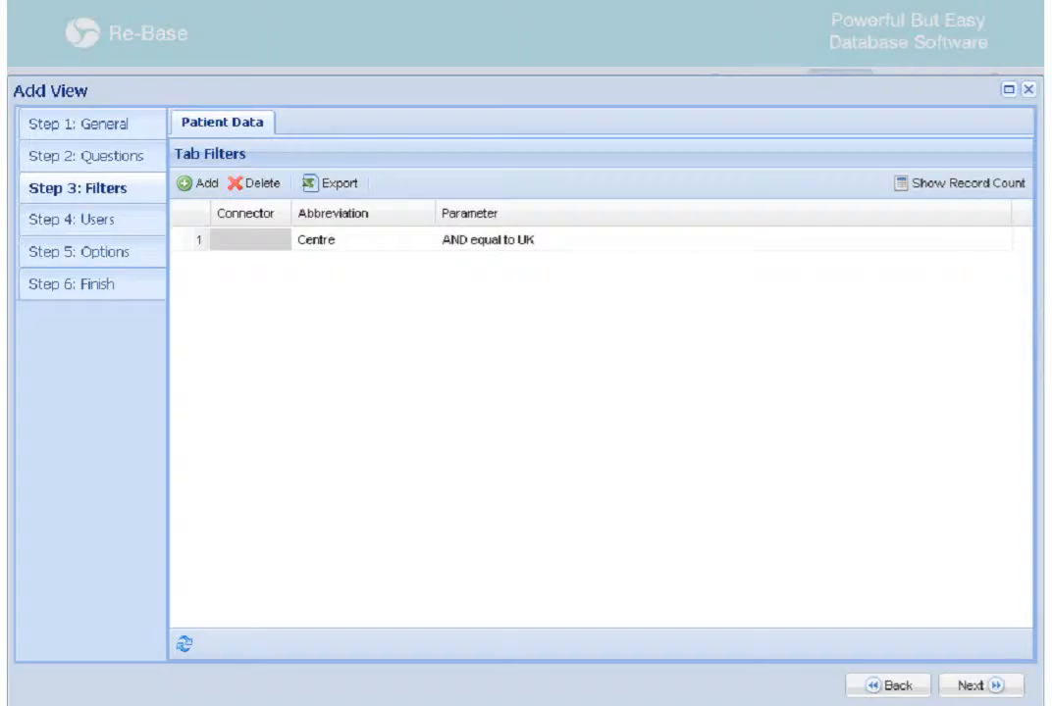
{"action": "left_click", "coordinate": [1027, 90]}
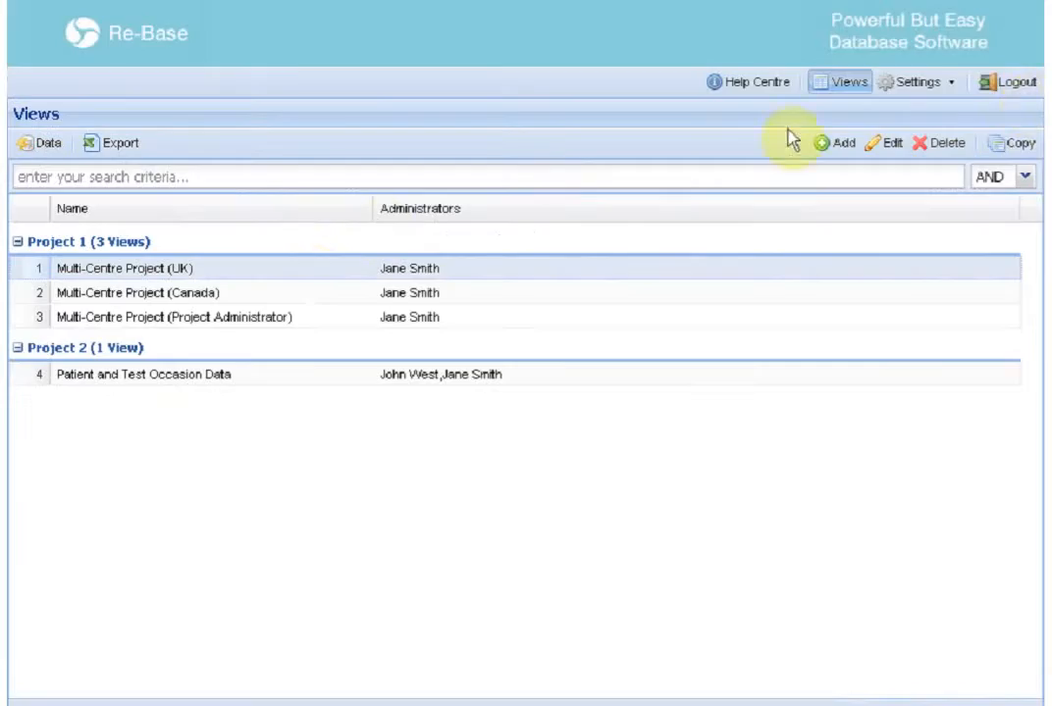
Compare the patient records shown in the Multi-Centre Project UK, Canada and Project Administrator views, closing each data window.
{"action": "left_click", "coordinate": [305, 268]}
{"action": "double_click", "coordinate": [305, 268]}
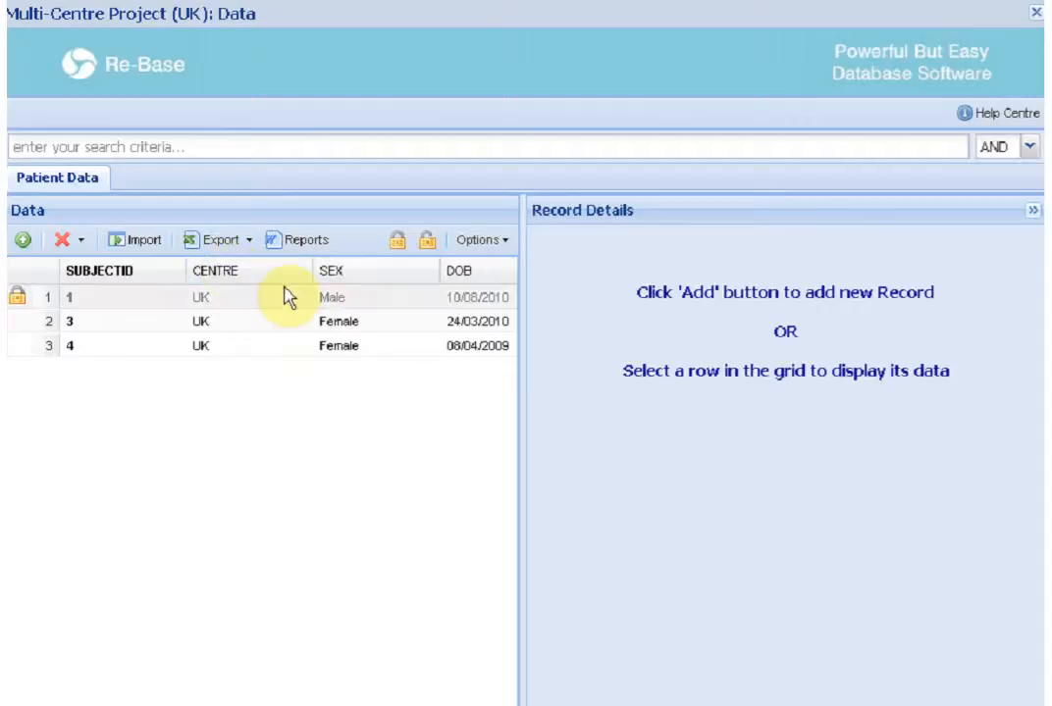
{"action": "left_click", "coordinate": [1035, 13]}
{"action": "double_click", "coordinate": [197, 293]}
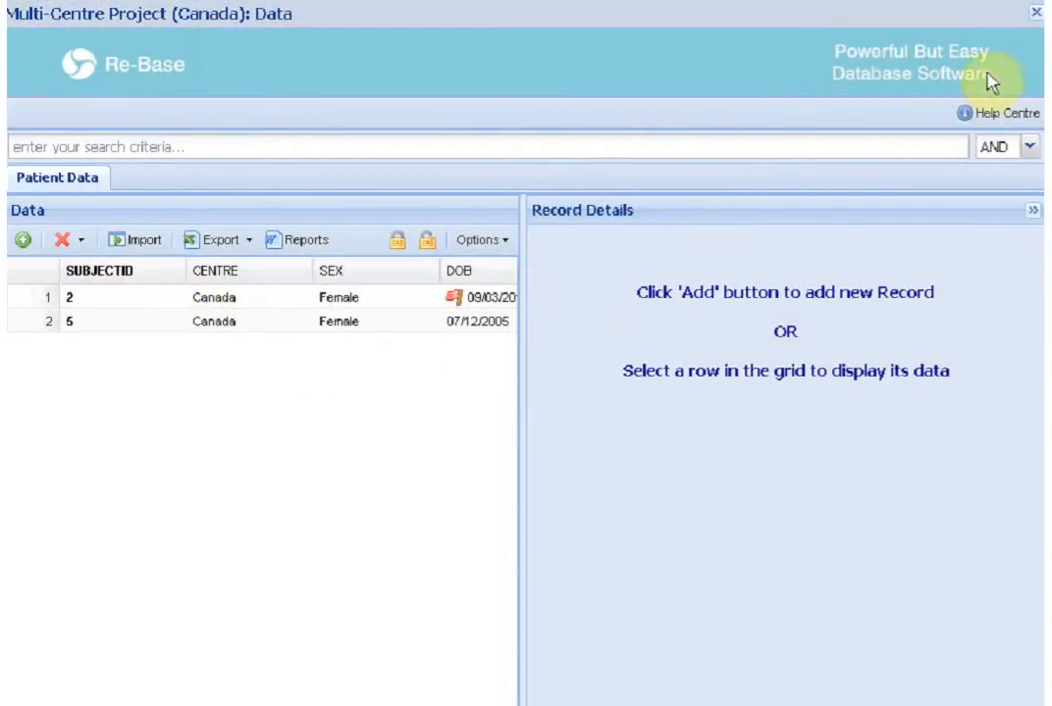
{"action": "left_click", "coordinate": [1035, 12]}
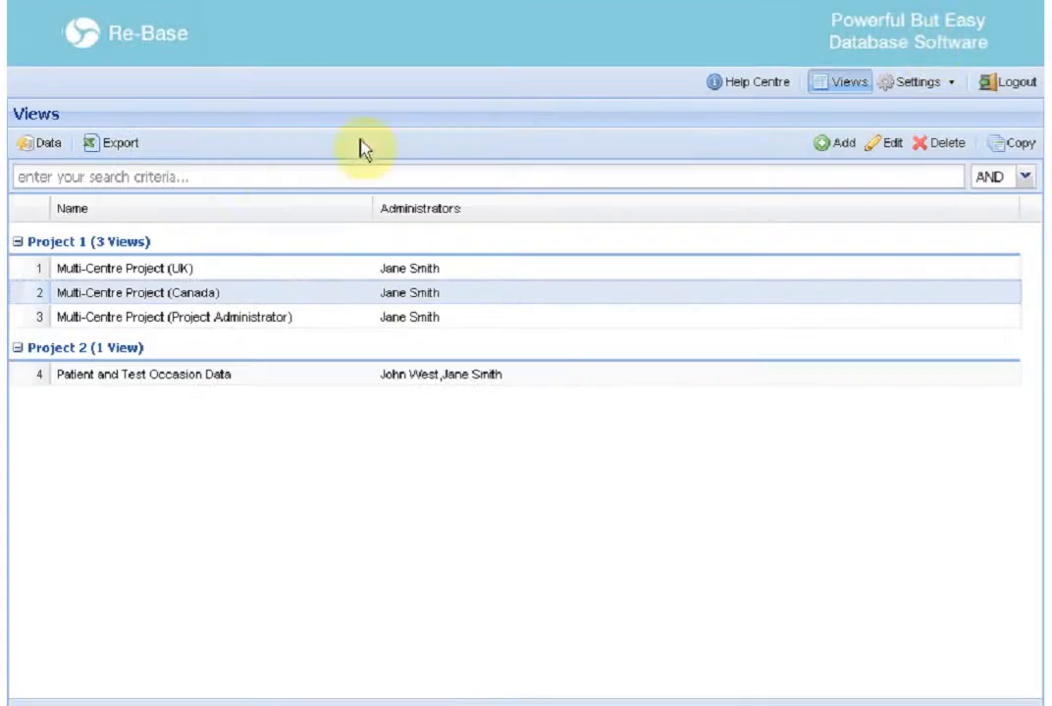
{"action": "left_click", "coordinate": [184, 320]}
{"action": "double_click", "coordinate": [185, 322]}
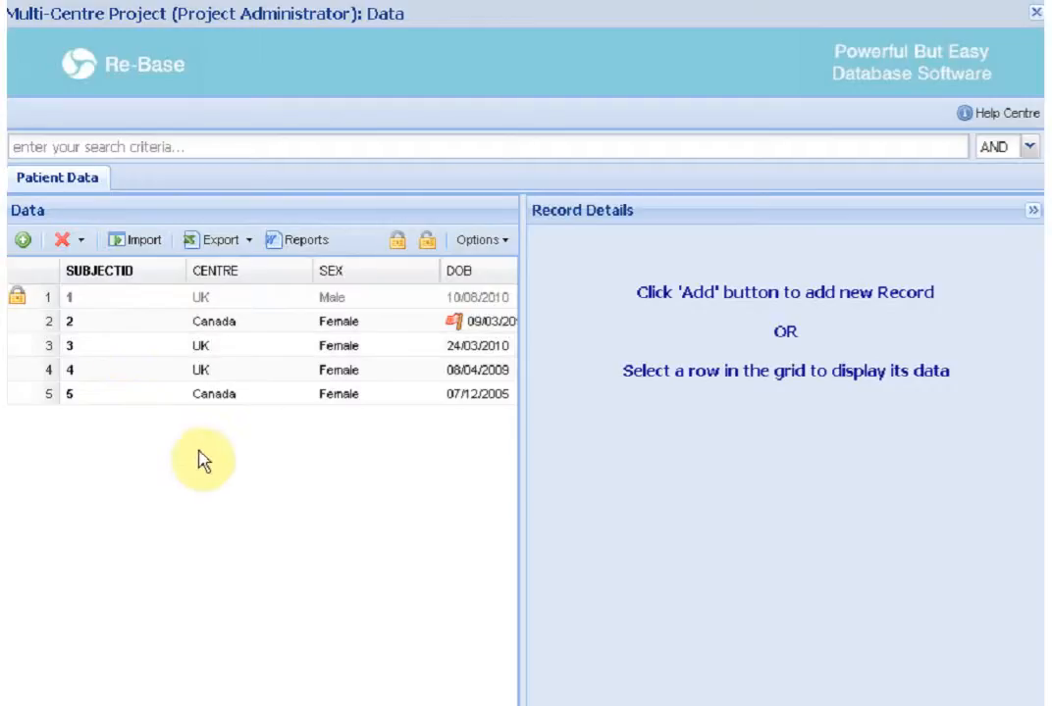
{"action": "left_click", "coordinate": [1035, 13]}
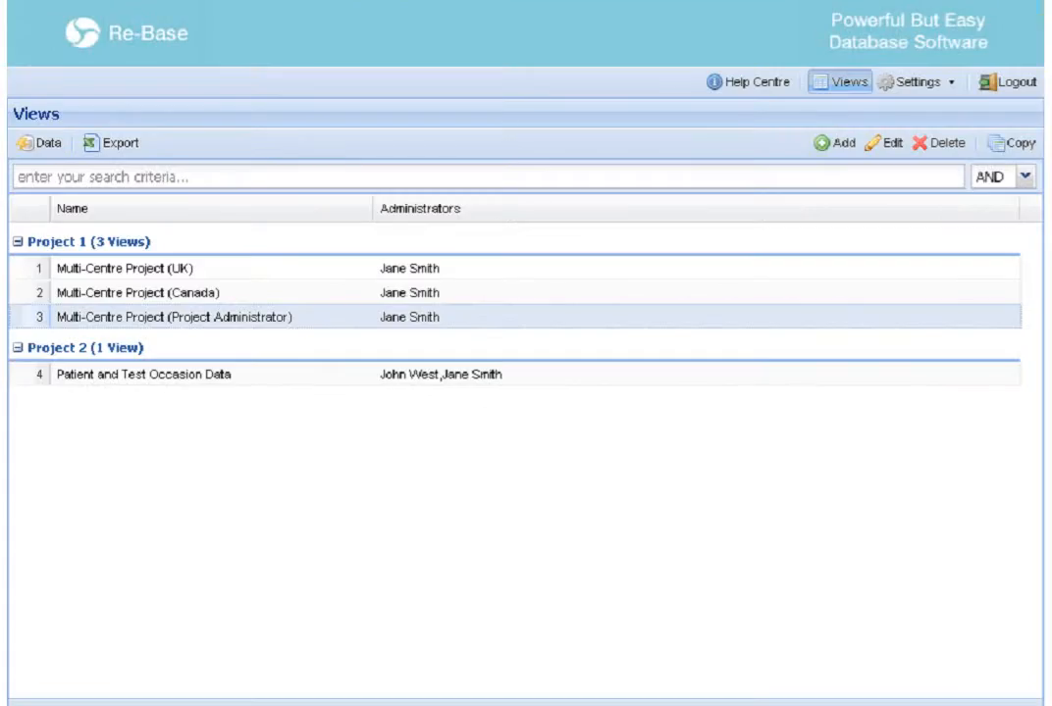